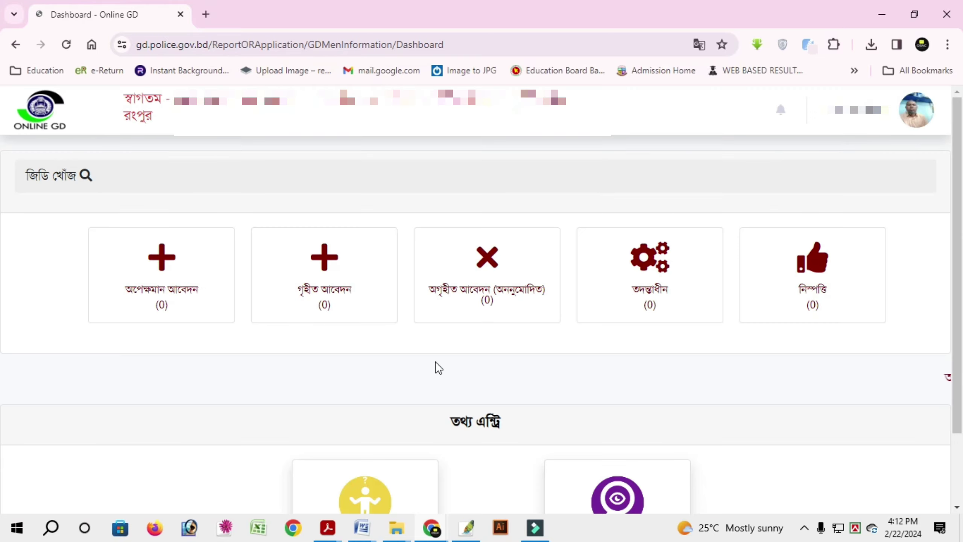
Scroll down the dashboard to the তথ্য এন্ট্রি section
{"action": "scroll", "coordinate": [424, 311], "scroll_direction": "down", "scroll_amount": 2}
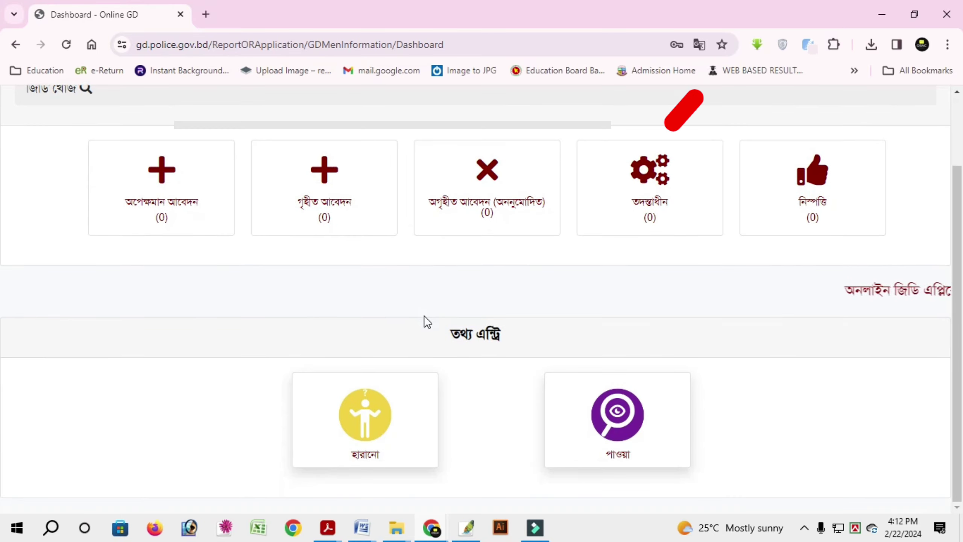
Start a lost report for a document of type চেক বই (হারানো → ডকুমেন্ট → চেক বই)
{"action": "left_click", "coordinate": [360, 398]}
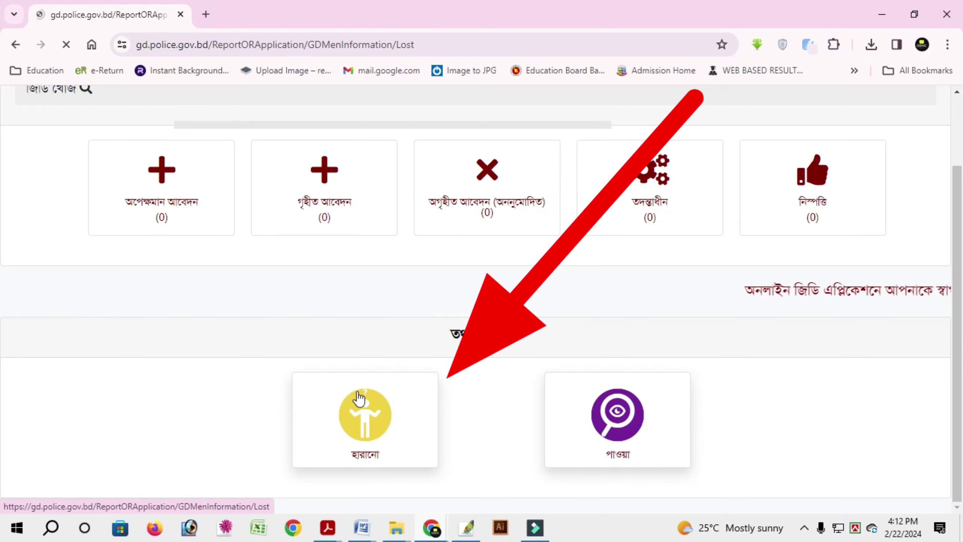
{"action": "scroll", "coordinate": [357, 396], "scroll_direction": "down", "scroll_amount": 5}
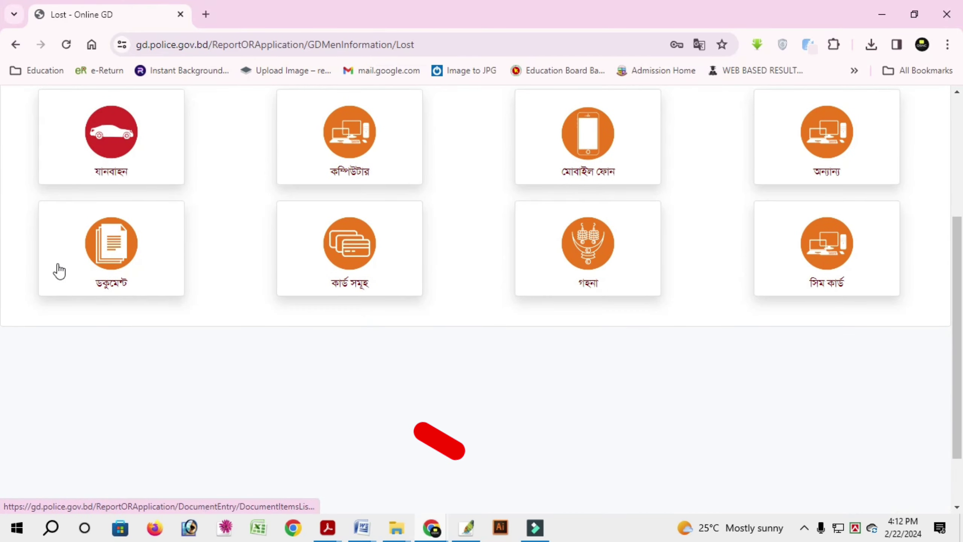
{"action": "left_click", "coordinate": [111, 246]}
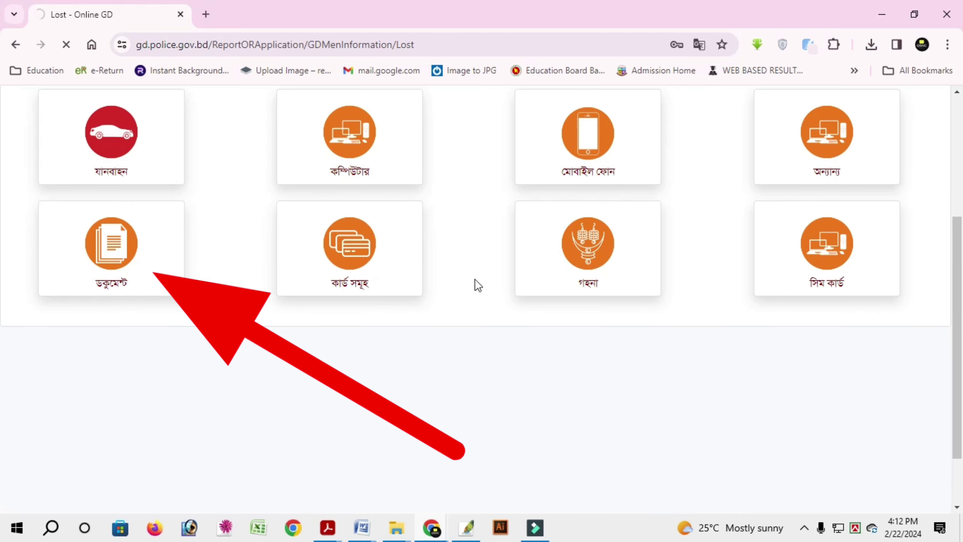
{"action": "scroll", "coordinate": [319, 373], "scroll_direction": "down", "scroll_amount": 8}
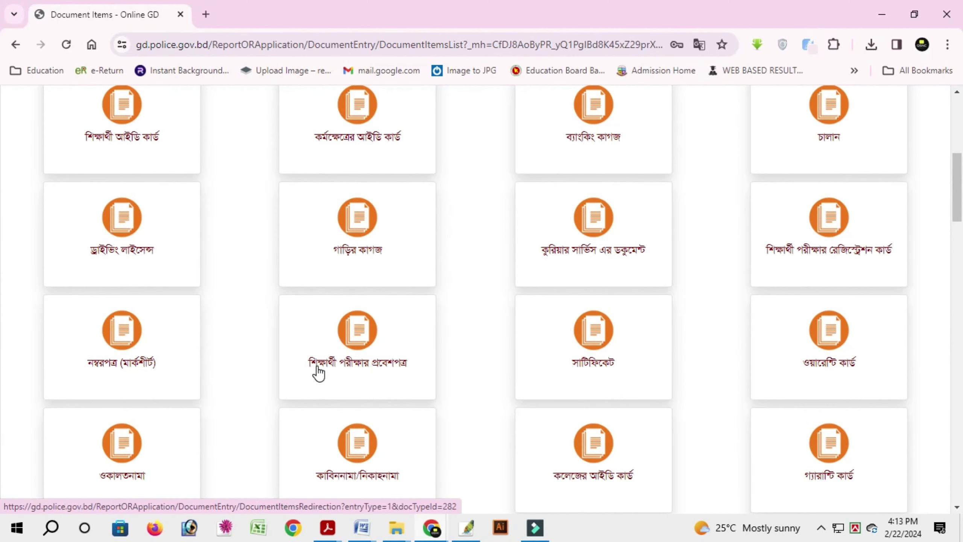
{"action": "scroll", "coordinate": [563, 383], "scroll_direction": "down", "scroll_amount": 4}
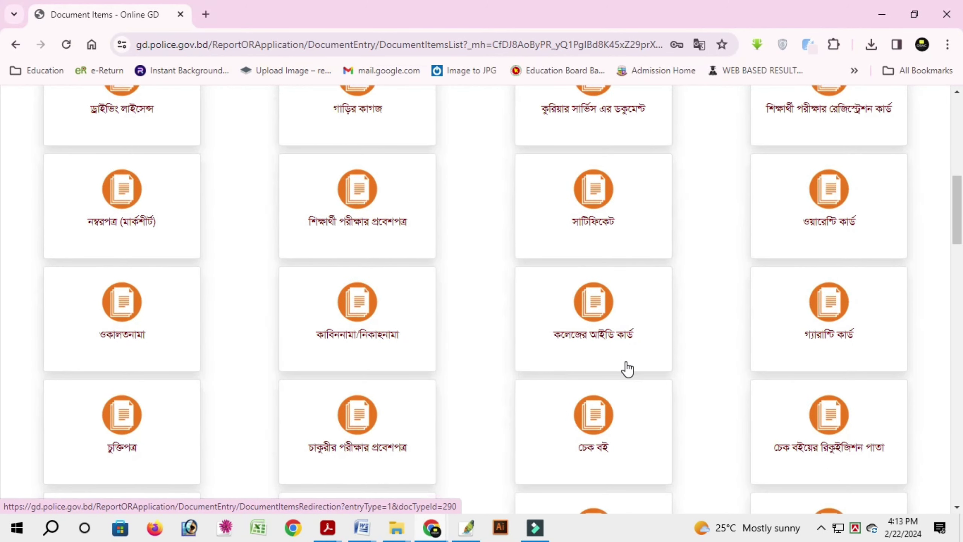
{"action": "scroll", "coordinate": [627, 367], "scroll_direction": "down", "scroll_amount": 4}
{"action": "left_click", "coordinate": [572, 281]}
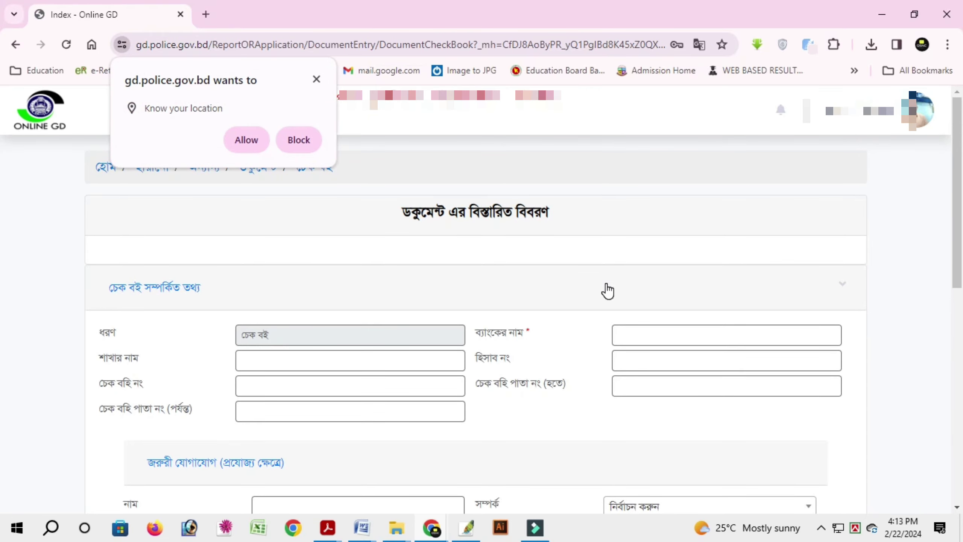
Allow the site to access your location
{"action": "scroll", "coordinate": [539, 290], "scroll_direction": "down", "scroll_amount": 6}
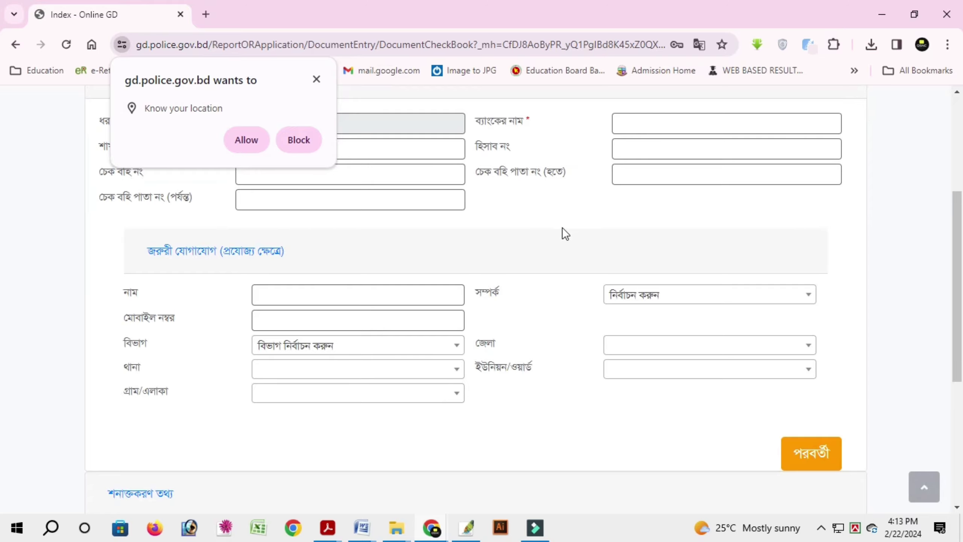
{"action": "scroll", "coordinate": [416, 228], "scroll_direction": "up", "scroll_amount": 2}
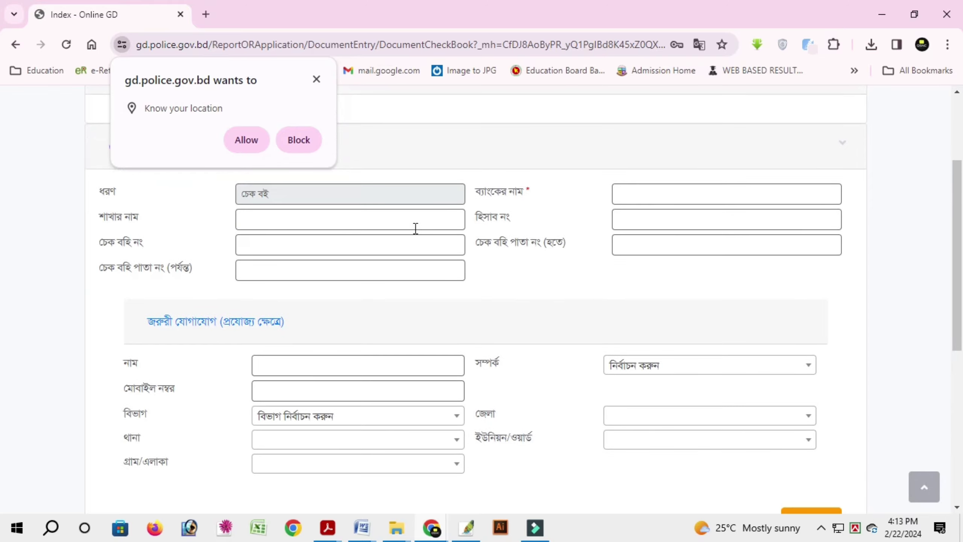
{"action": "left_click", "coordinate": [264, 140]}
Enter bank জনতা ব্যাংক, branch তুলশীঘাট শাখা, and the account number
{"action": "left_click", "coordinate": [646, 196]}
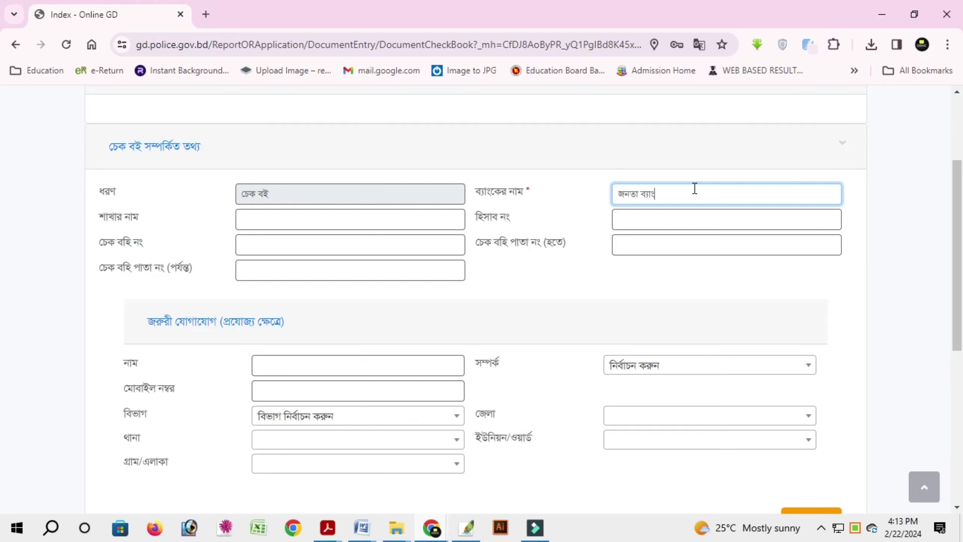
{"action": "left_click", "coordinate": [282, 214]}
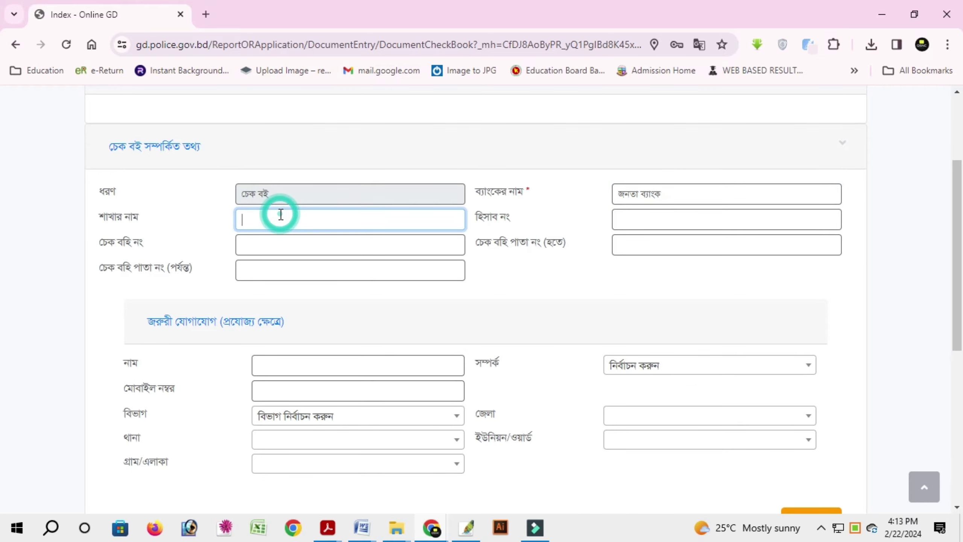
{"action": "type", "text": "তুলশীঘাট"}
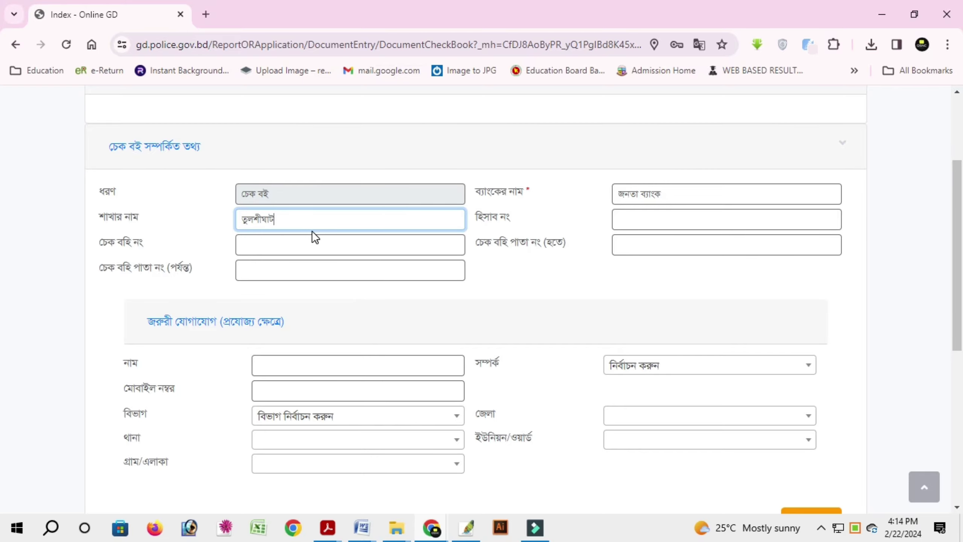
{"action": "type", "text": " শাখা"}
{"action": "left_click", "coordinate": [728, 221]}
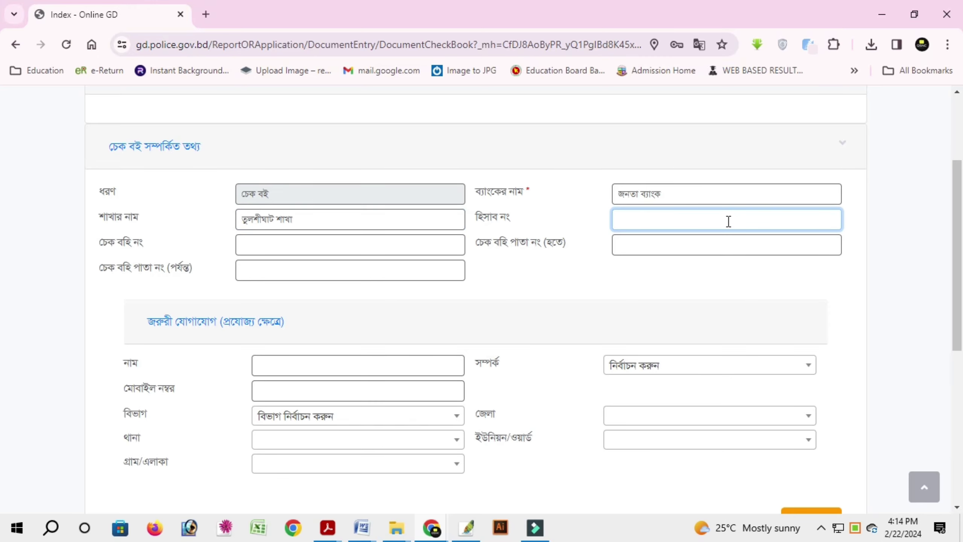
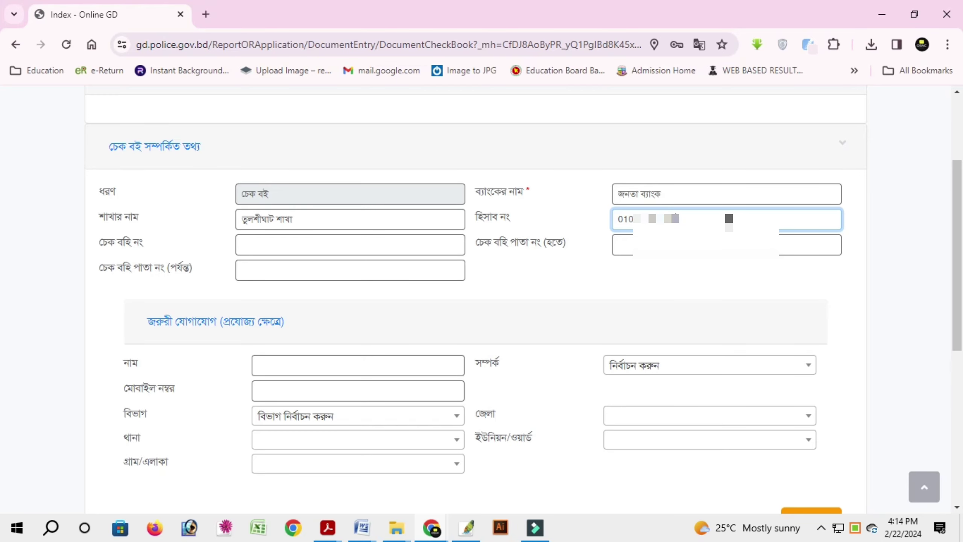
Enter the cheque-book number and copy it into the starting page number field
{"action": "left_click", "coordinate": [347, 246]}
{"action": "type", "text": "600"}
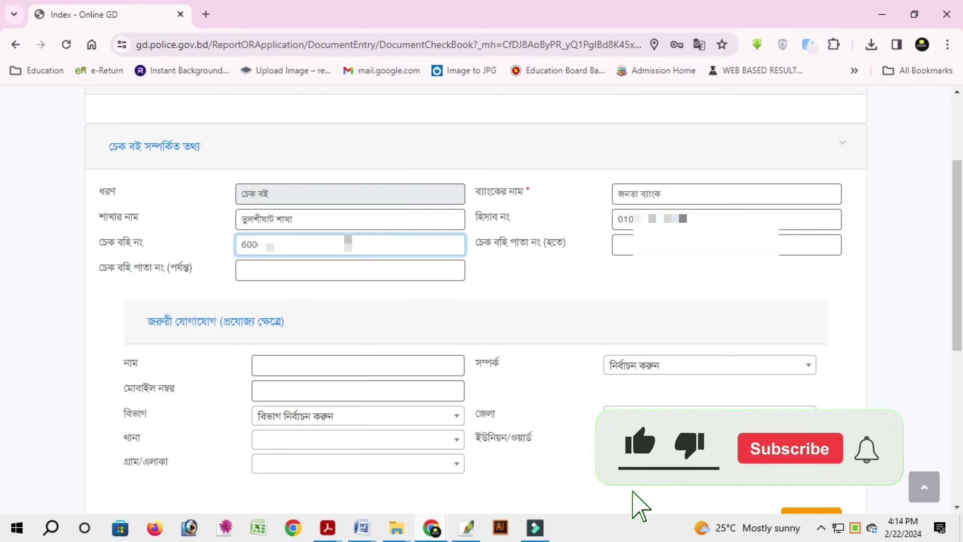
{"action": "left_click_drag", "start_coordinate": [347, 244], "coordinate": [69, 273]}
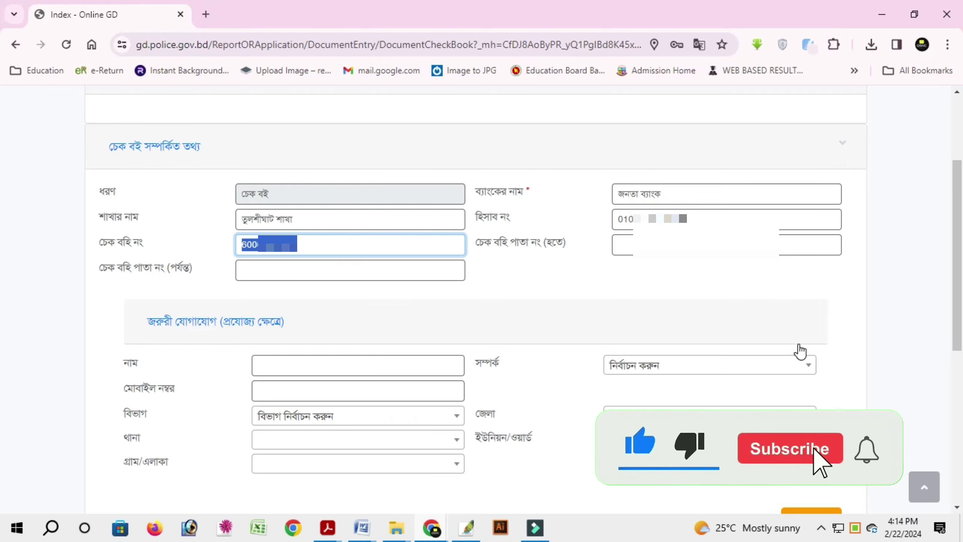
{"action": "left_click", "coordinate": [667, 244]}
{"action": "key", "text": "ctrl+v"}
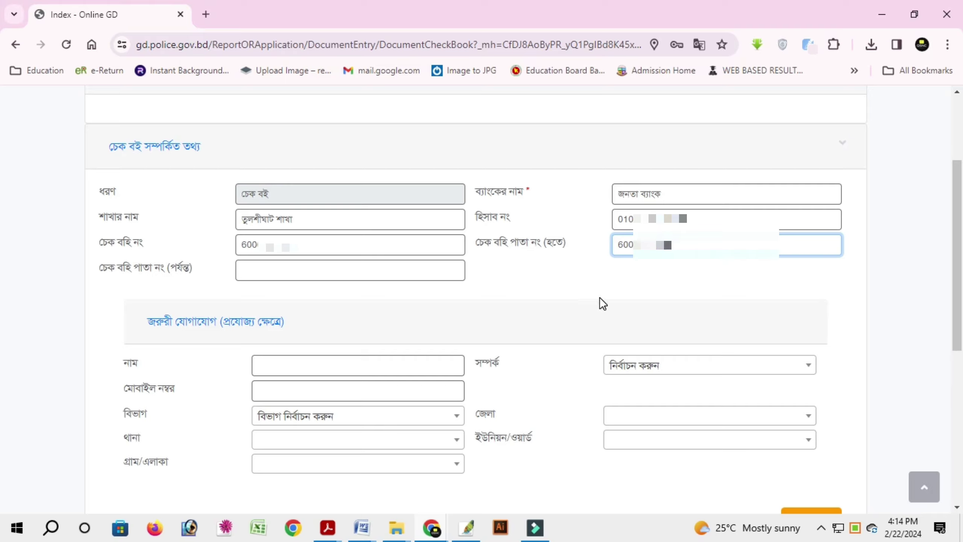
{"action": "type", "text": "•••••••"}
{"action": "left_click", "coordinate": [315, 274]}
Fill in the ending page number, then enter the emergency contact's name
{"action": "type", "text": "600"}
{"action": "scroll", "coordinate": [379, 319], "scroll_direction": "down", "scroll_amount": 5}
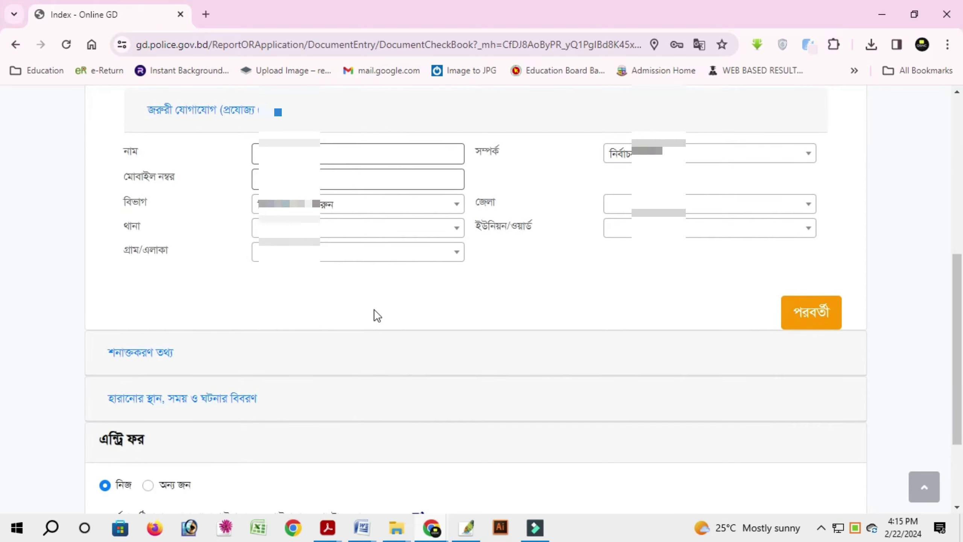
{"action": "left_click", "coordinate": [341, 151]}
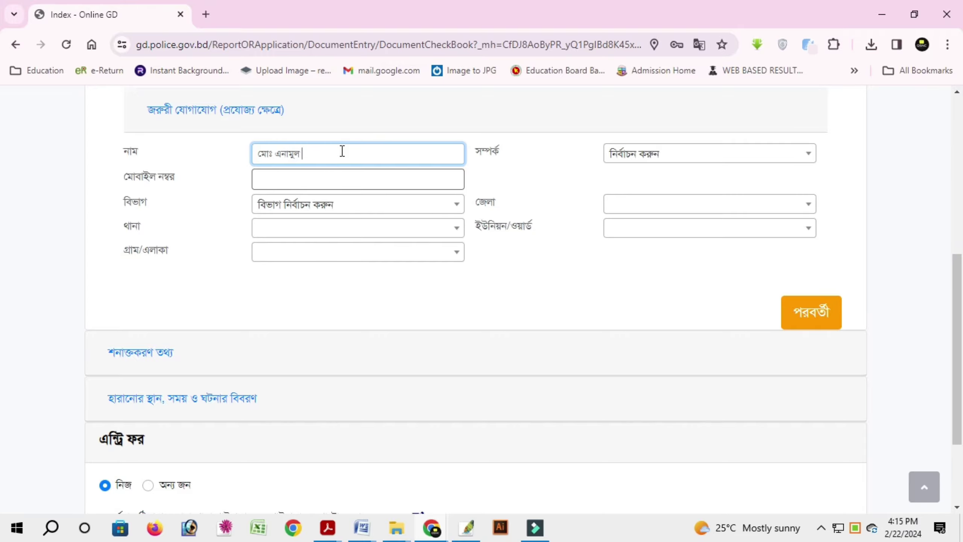
Set the contact's relationship to বাসার গৃহকর্মী and enter their mobile number
{"action": "left_click", "coordinate": [810, 159]}
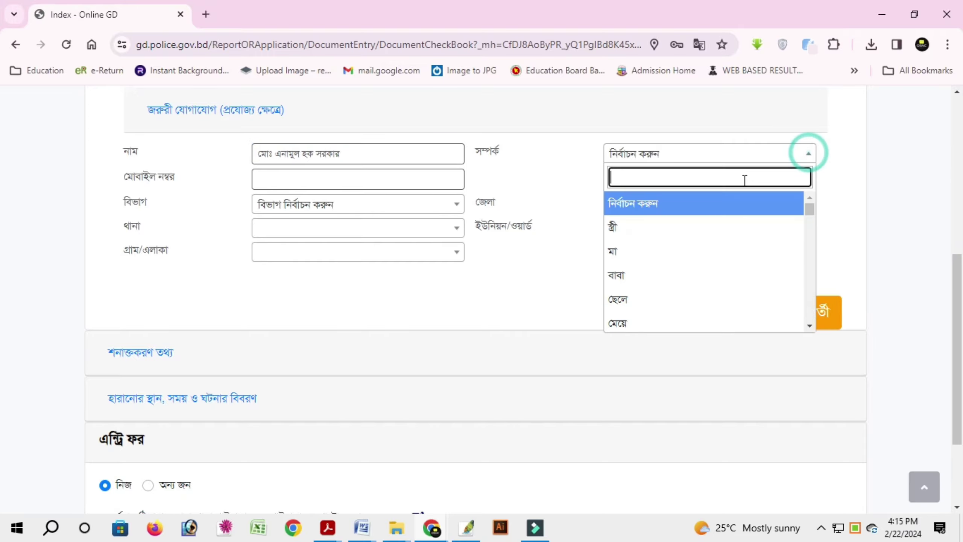
{"action": "scroll", "coordinate": [733, 243], "scroll_direction": "down", "scroll_amount": 10}
{"action": "scroll", "coordinate": [744, 208], "scroll_direction": "down", "scroll_amount": 5}
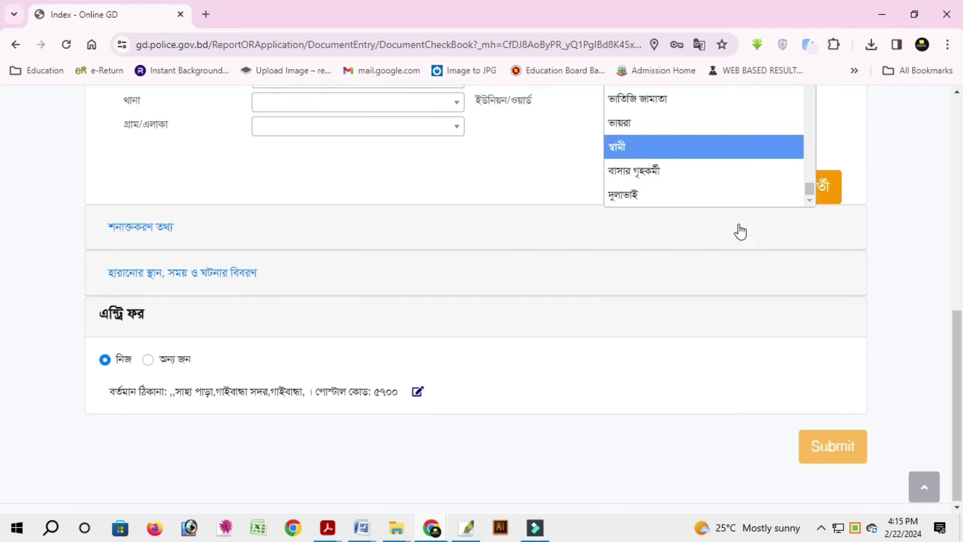
{"action": "left_click", "coordinate": [674, 174]}
{"action": "scroll", "coordinate": [527, 171], "scroll_direction": "up", "scroll_amount": 8}
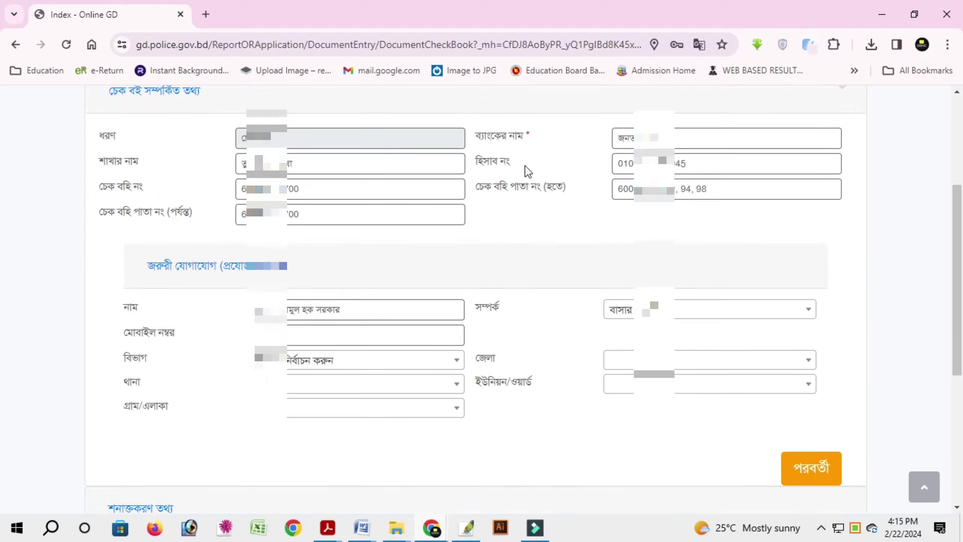
{"action": "scroll", "coordinate": [397, 404], "scroll_direction": "down", "scroll_amount": 2}
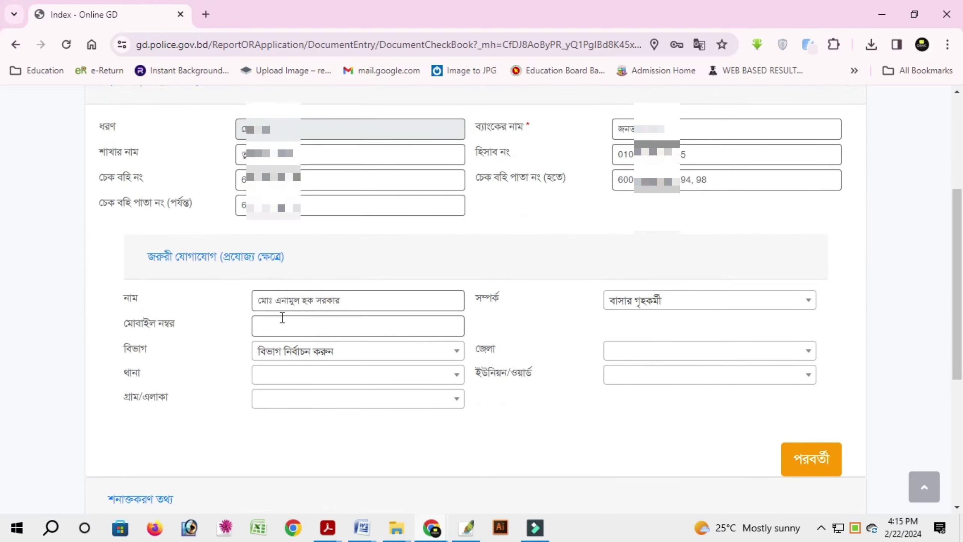
{"action": "left_click", "coordinate": [290, 328]}
{"action": "type", "text": "0185"}
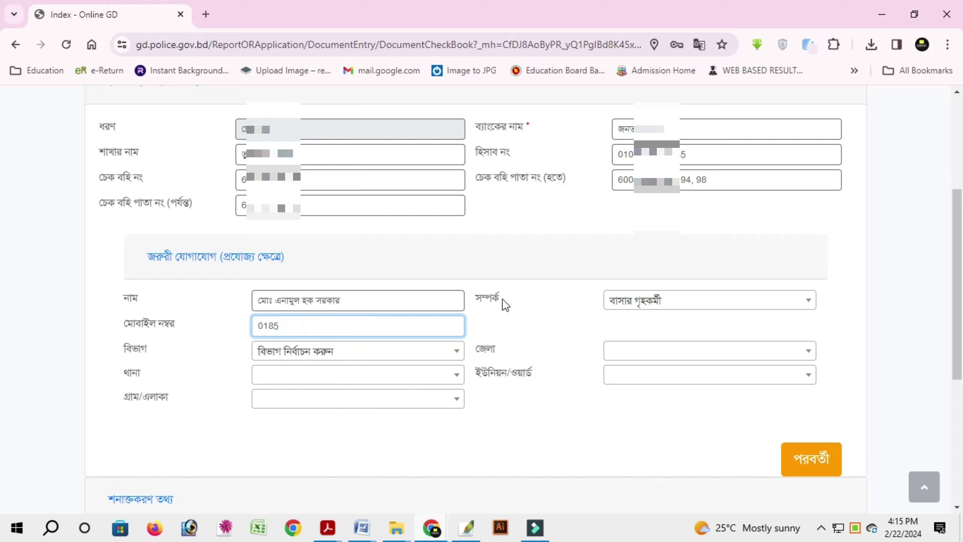
Set the contact address division to রংপুর and district to গাইবান্ধা
{"action": "left_click", "coordinate": [415, 362]}
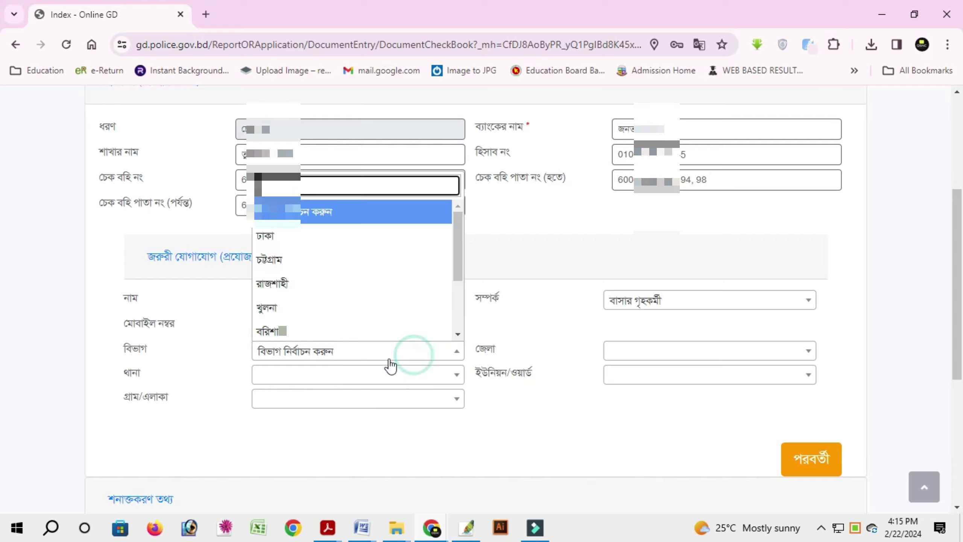
{"action": "scroll", "coordinate": [316, 275], "scroll_direction": "down", "scroll_amount": 2}
{"action": "left_click", "coordinate": [287, 282]}
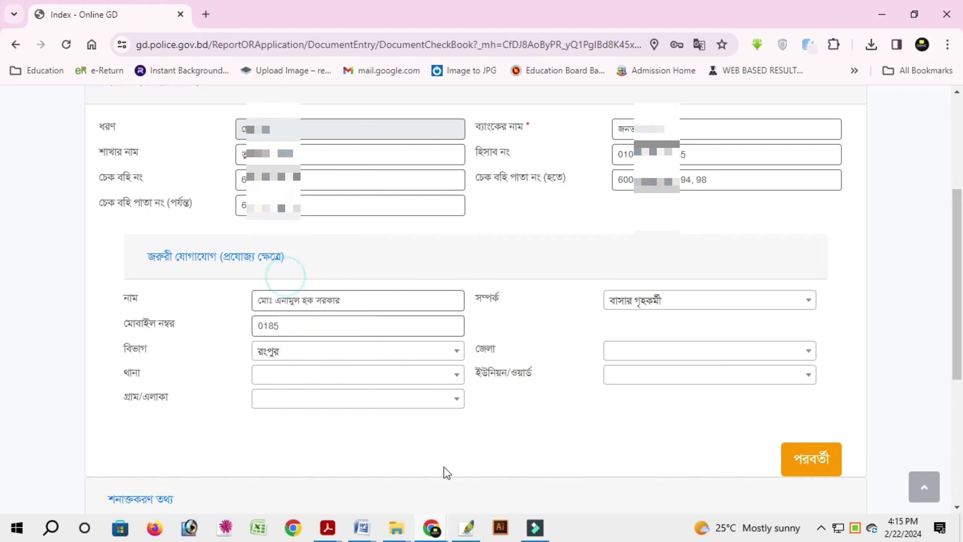
{"action": "left_click", "coordinate": [655, 355]}
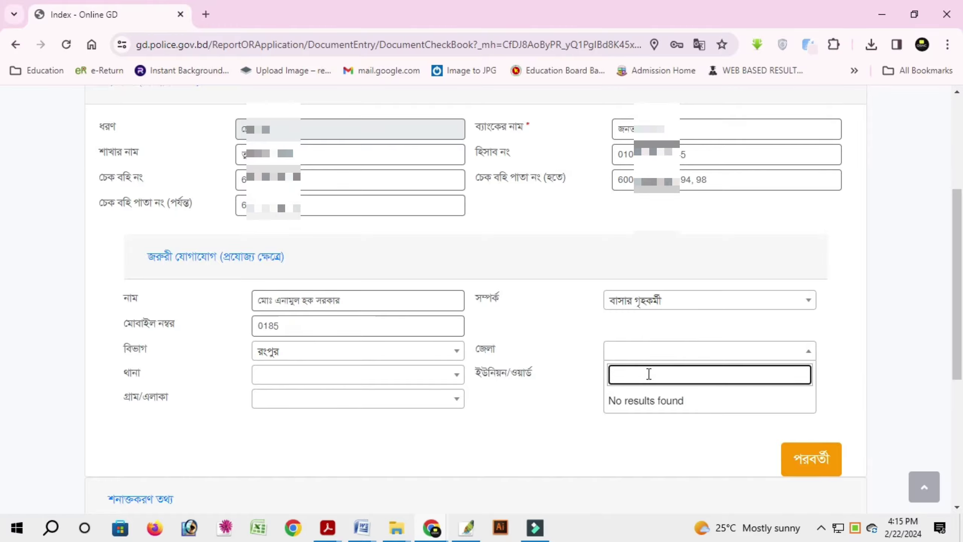
{"action": "left_click", "coordinate": [647, 353]}
{"action": "left_click", "coordinate": [648, 356]}
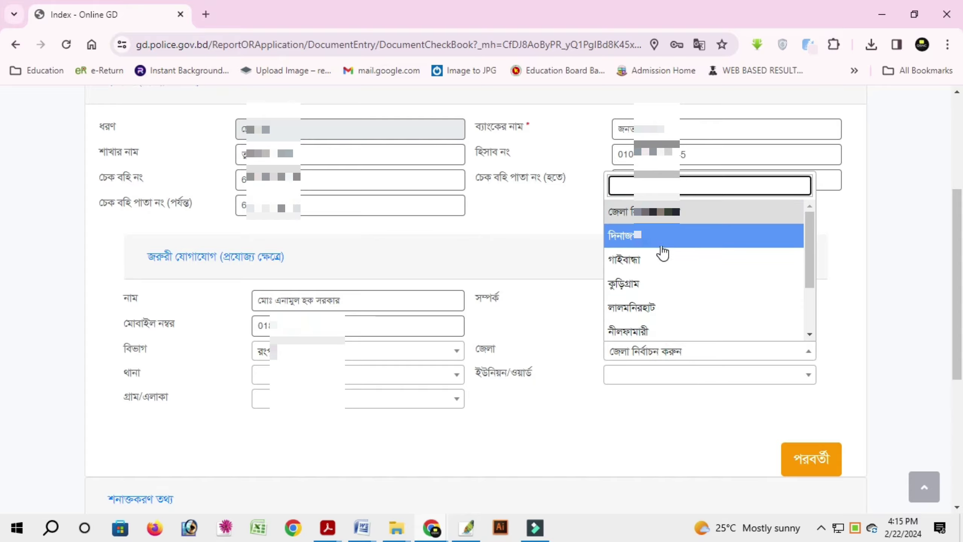
{"action": "left_click", "coordinate": [641, 261]}
Choose thana গাইবান্ধা সদর, union সাহাপাড়া, and a village matching 'শি'
{"action": "left_click", "coordinate": [314, 376]}
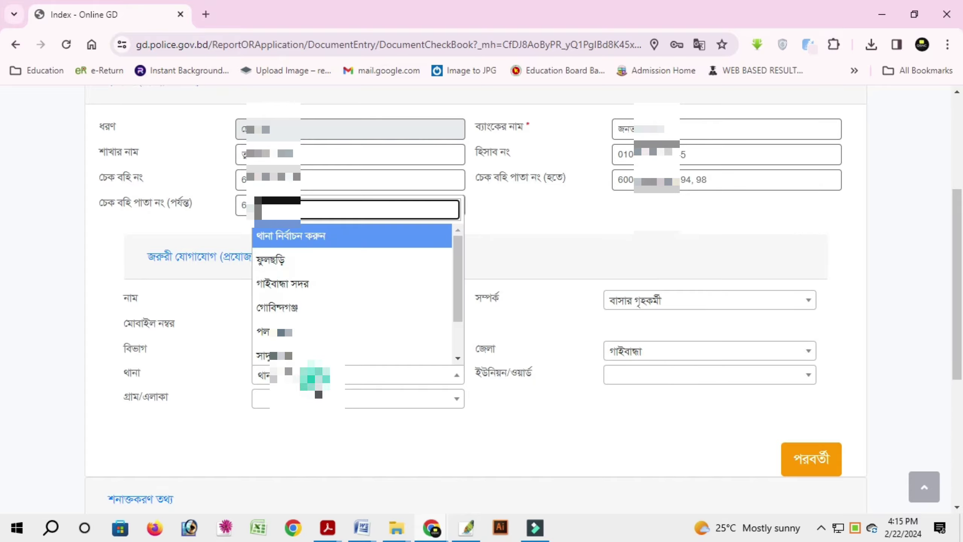
{"action": "left_click", "coordinate": [303, 282]}
{"action": "left_click", "coordinate": [627, 377]}
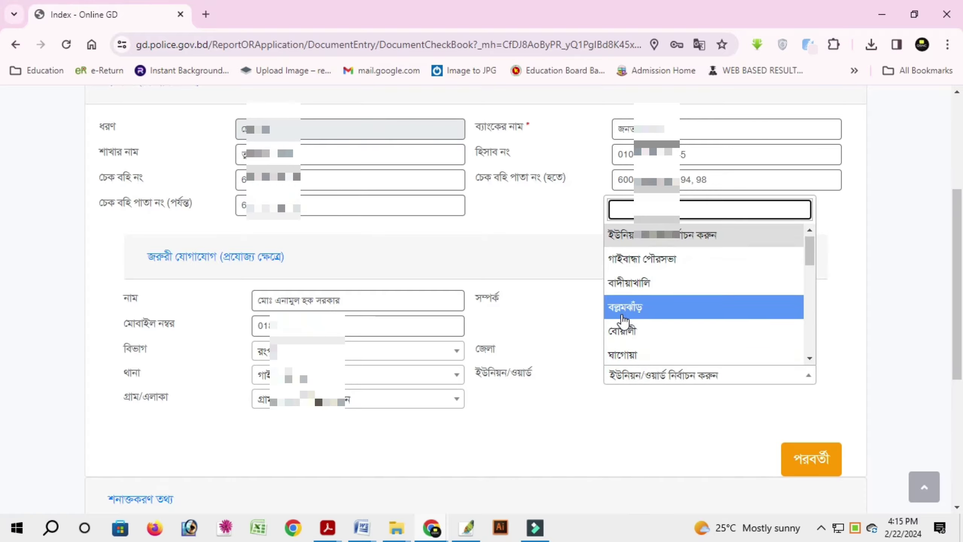
{"action": "scroll", "coordinate": [622, 326], "scroll_direction": "down", "scroll_amount": 5}
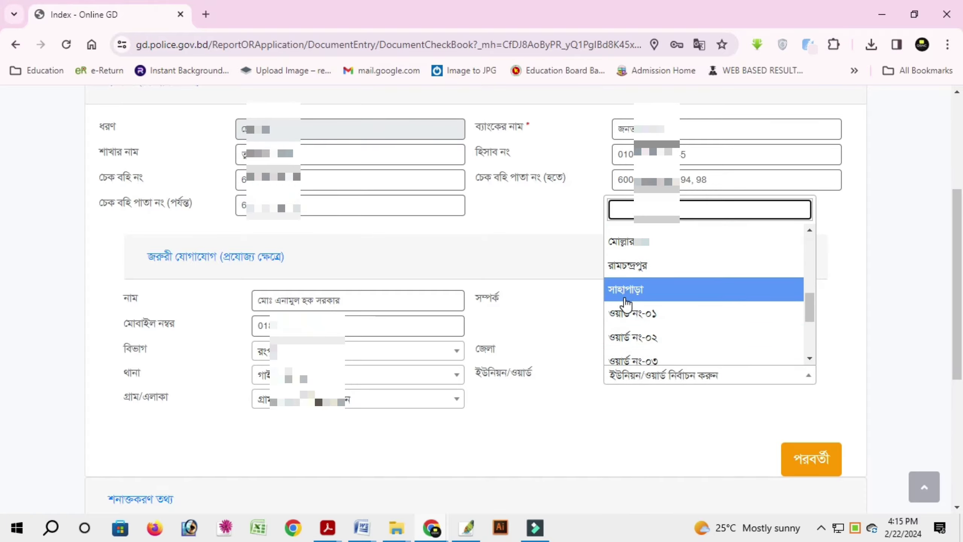
{"action": "left_click", "coordinate": [626, 289]}
{"action": "left_click", "coordinate": [354, 403]}
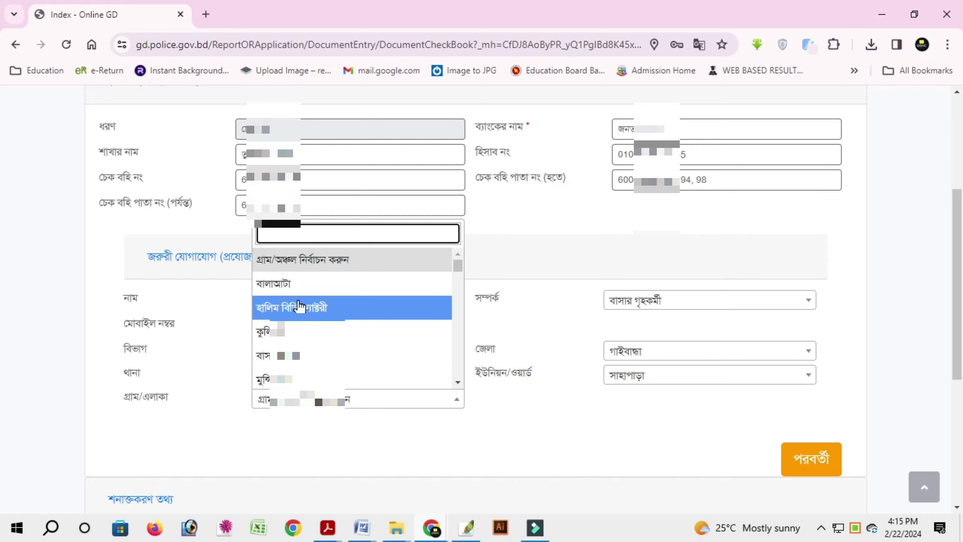
{"action": "type", "text": "শি"}
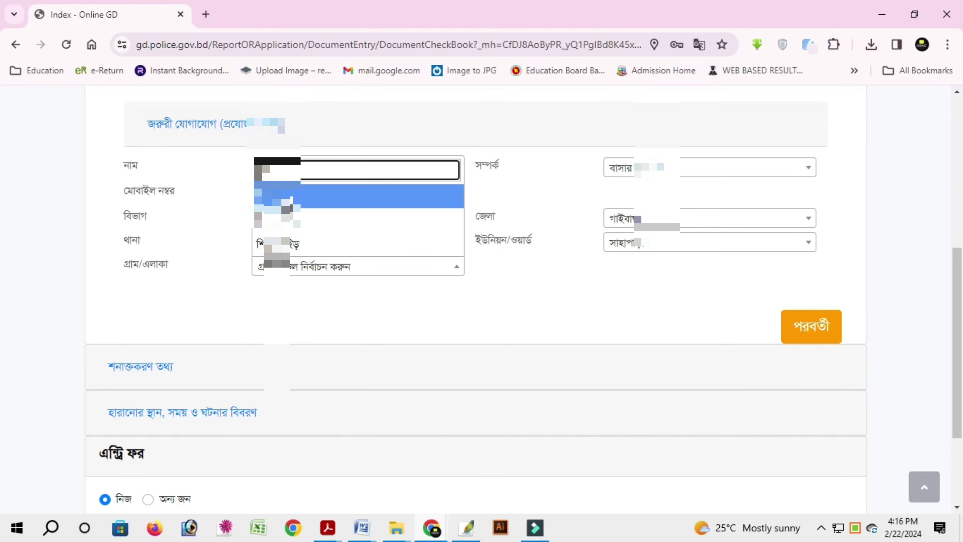
{"action": "left_click", "coordinate": [285, 194]}
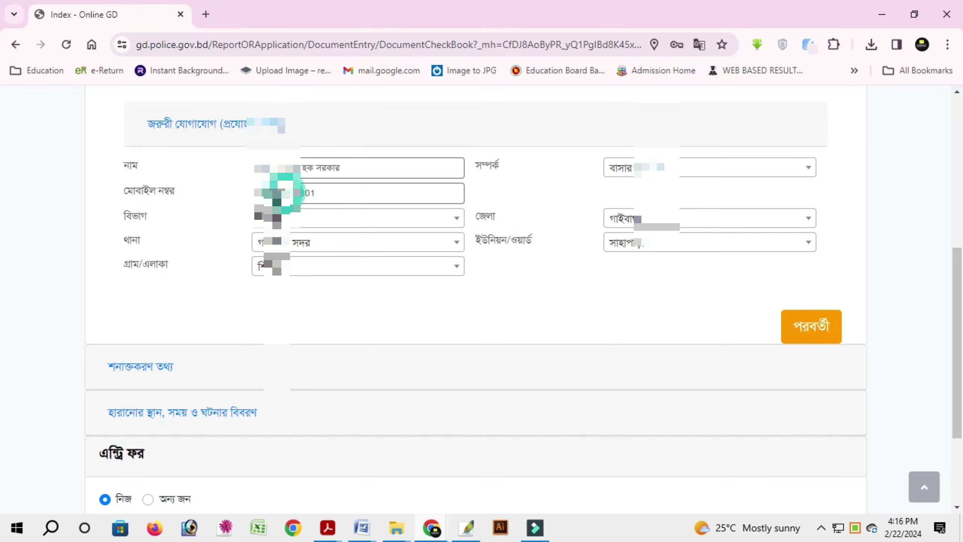
Attach the photo DSC00706-removebg-preview.png in the identification section
{"action": "left_click", "coordinate": [811, 331]}
{"action": "scroll", "coordinate": [543, 327], "scroll_direction": "up", "scroll_amount": 5}
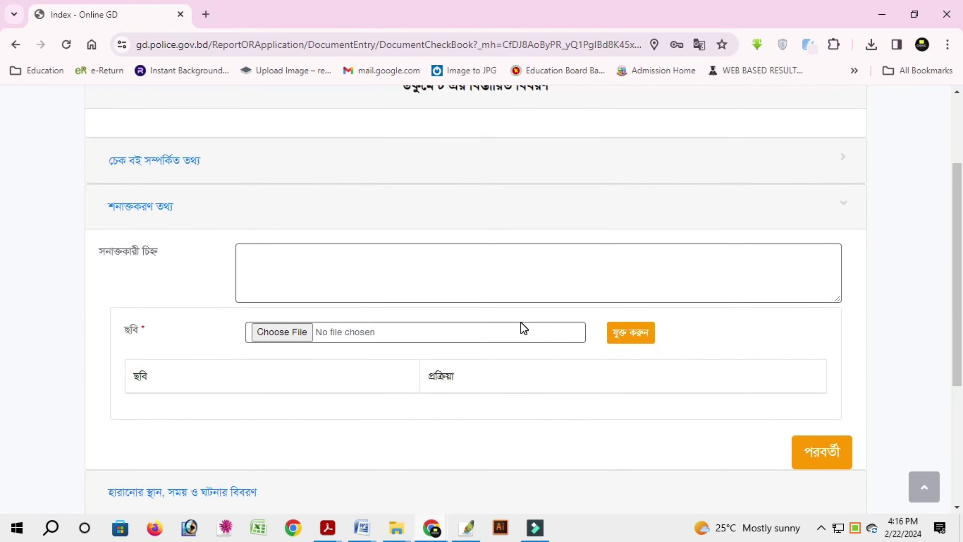
{"action": "scroll", "coordinate": [520, 322], "scroll_direction": "up", "scroll_amount": 2}
{"action": "scroll", "coordinate": [390, 366], "scroll_direction": "down", "scroll_amount": 2}
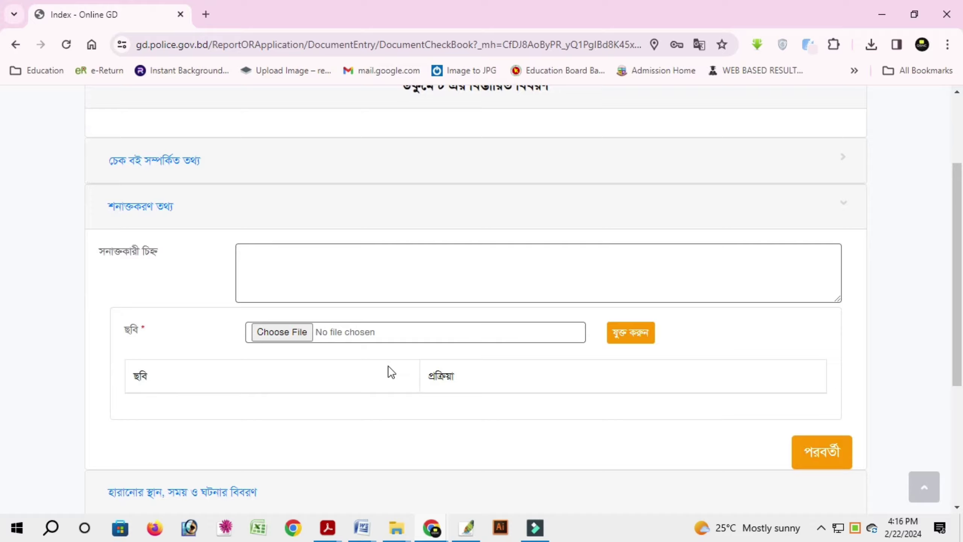
{"action": "left_click", "coordinate": [287, 329]}
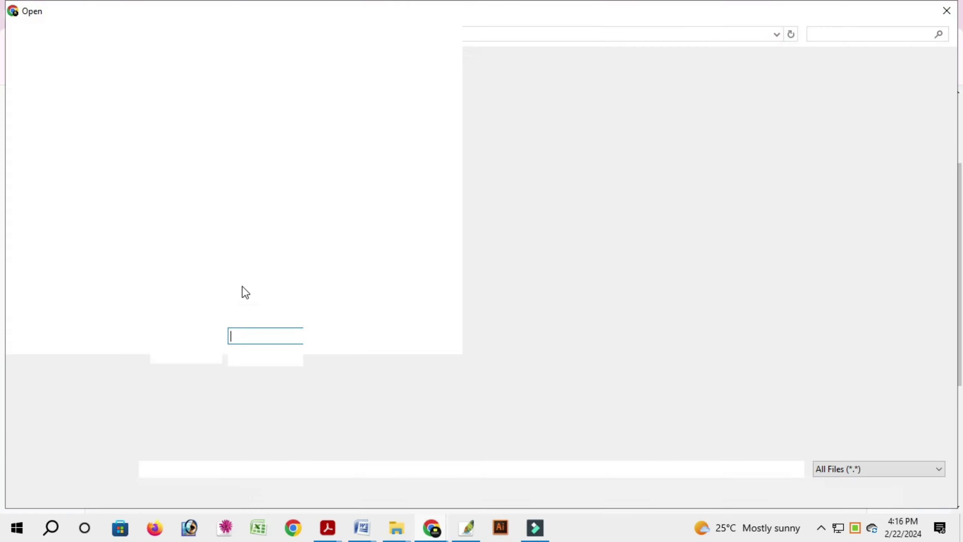
{"action": "type", "text": "\"C:\\Users\\QSNC-1\\Desktop\\DSC00706-removebg-preview.png\""}
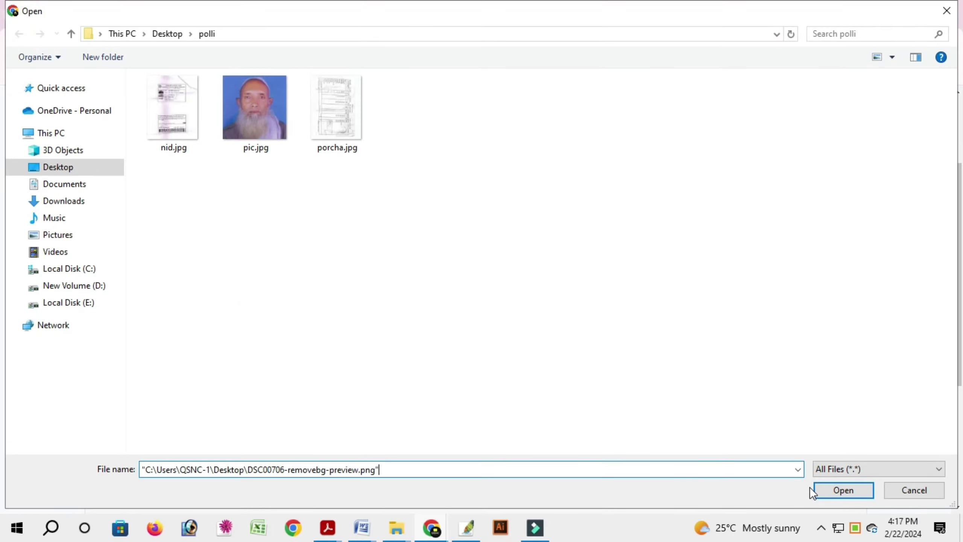
{"action": "left_click", "coordinate": [818, 490]}
{"action": "scroll", "coordinate": [483, 395], "scroll_direction": "down", "scroll_amount": 4}
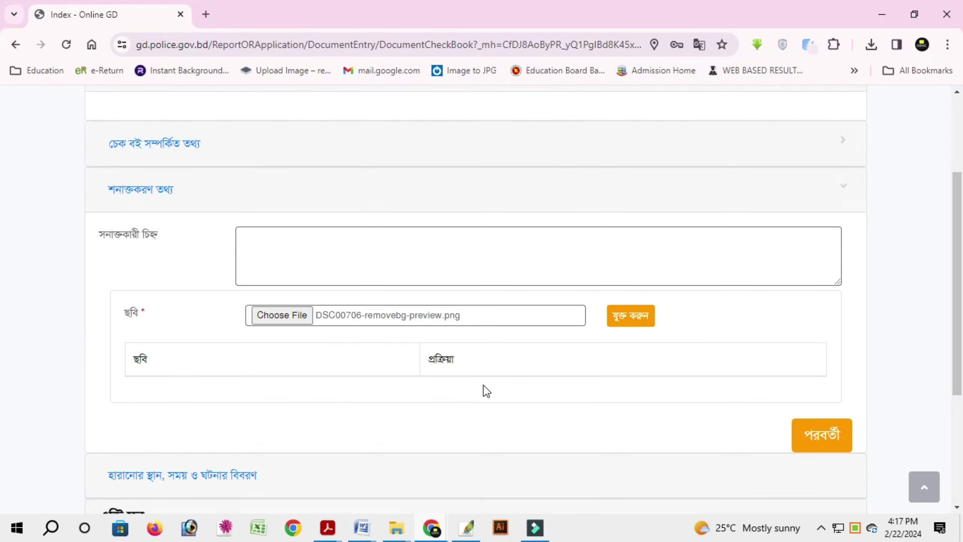
{"action": "left_click", "coordinate": [620, 193]}
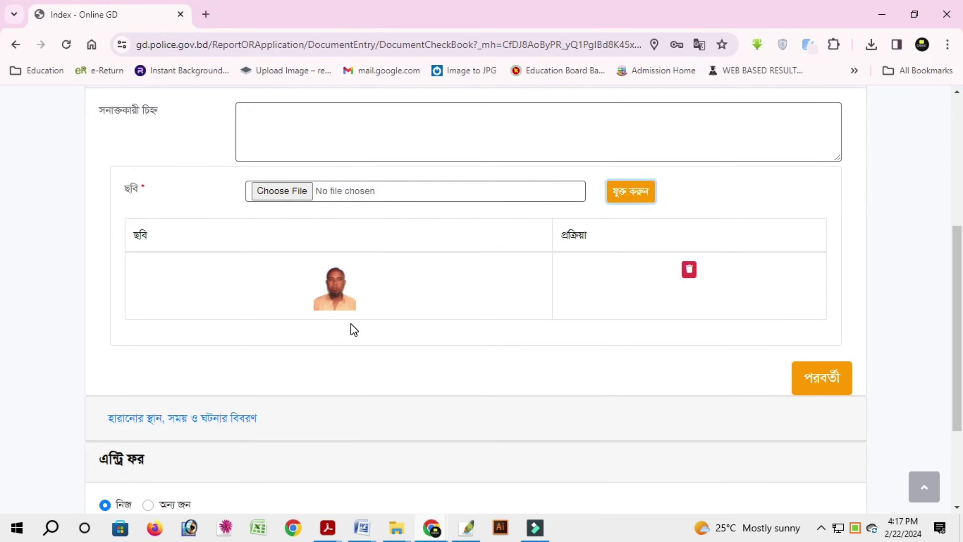
Continue to the loss place, time and incident section
{"action": "scroll", "coordinate": [351, 324], "scroll_direction": "down", "scroll_amount": 2}
{"action": "scroll", "coordinate": [235, 300], "scroll_direction": "down", "scroll_amount": 2}
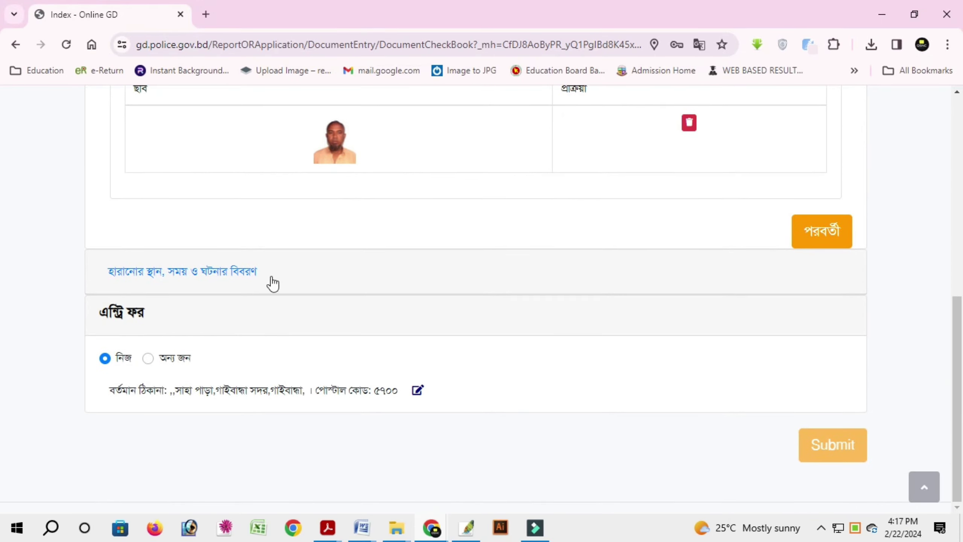
{"action": "left_click", "coordinate": [818, 242]}
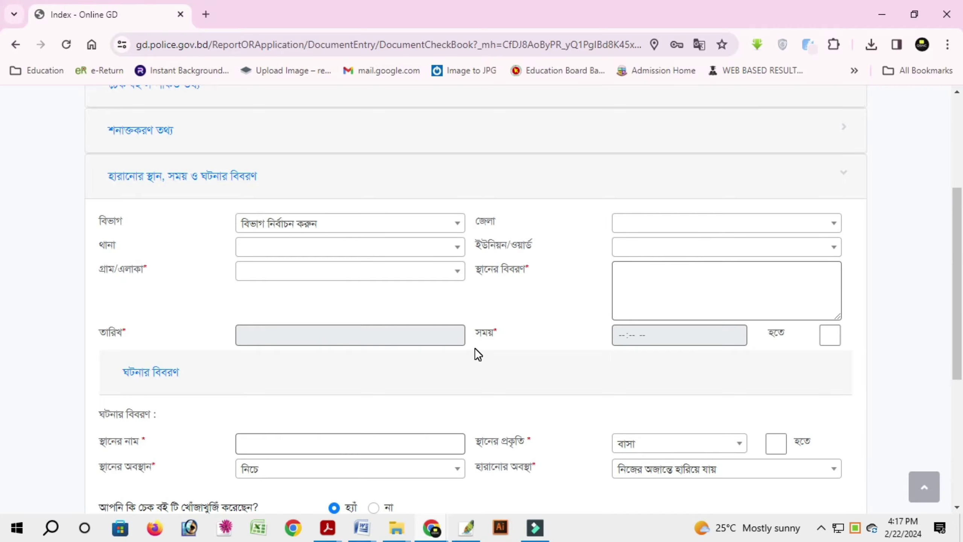
Set the loss location's division to রংপুর, plus its district, thana and union
{"action": "left_click", "coordinate": [429, 228]}
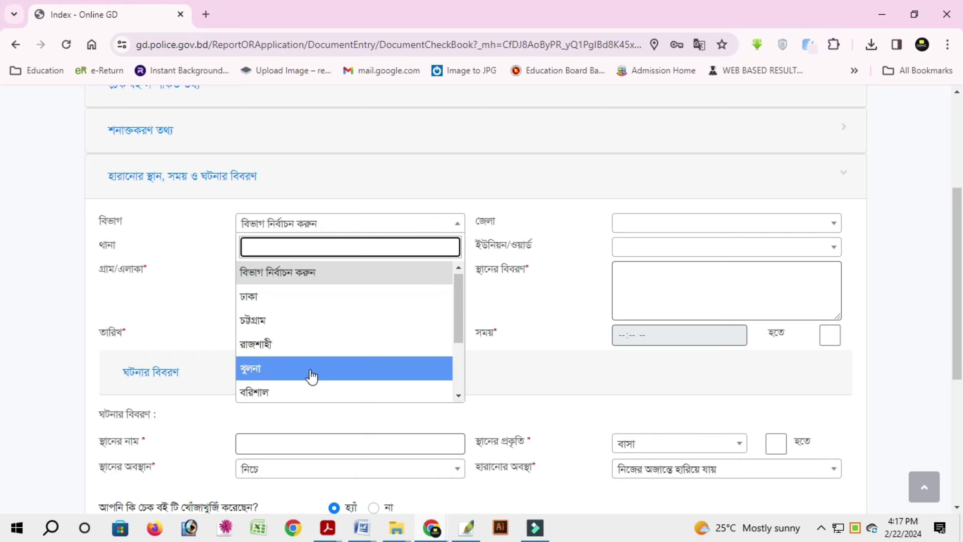
{"action": "scroll", "coordinate": [311, 375], "scroll_direction": "down", "scroll_amount": 2}
{"action": "left_click", "coordinate": [252, 343]}
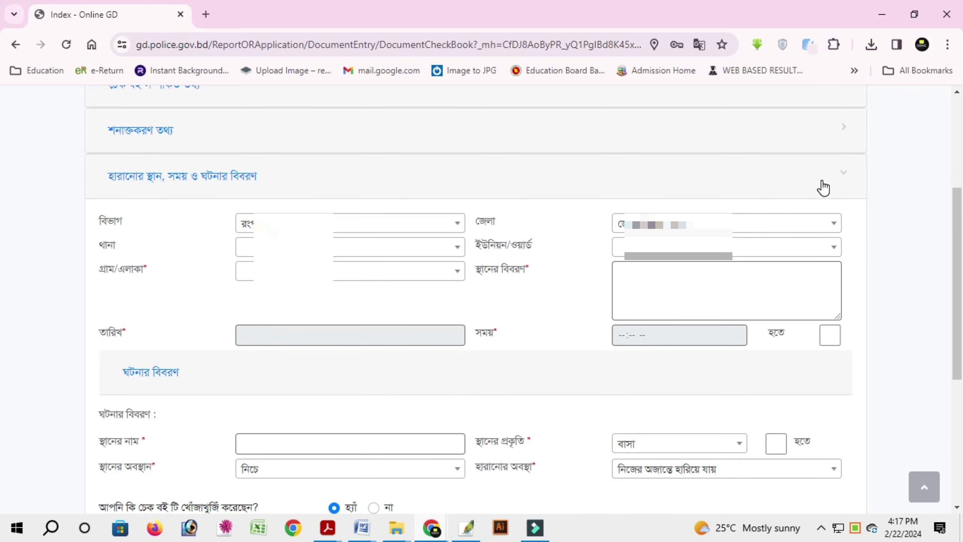
{"action": "left_click", "coordinate": [746, 230]}
{"action": "left_click", "coordinate": [644, 342]}
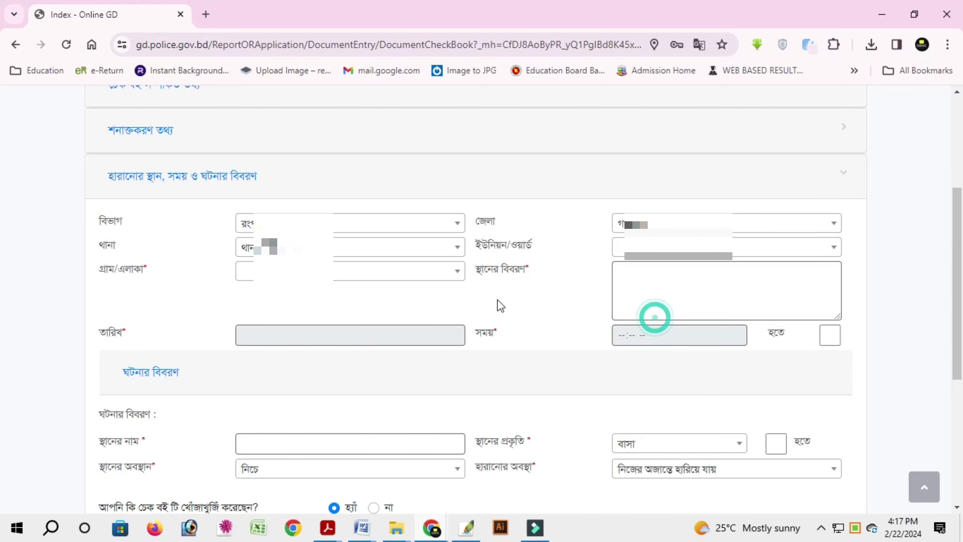
{"action": "left_click", "coordinate": [381, 249]}
{"action": "left_click", "coordinate": [306, 345]}
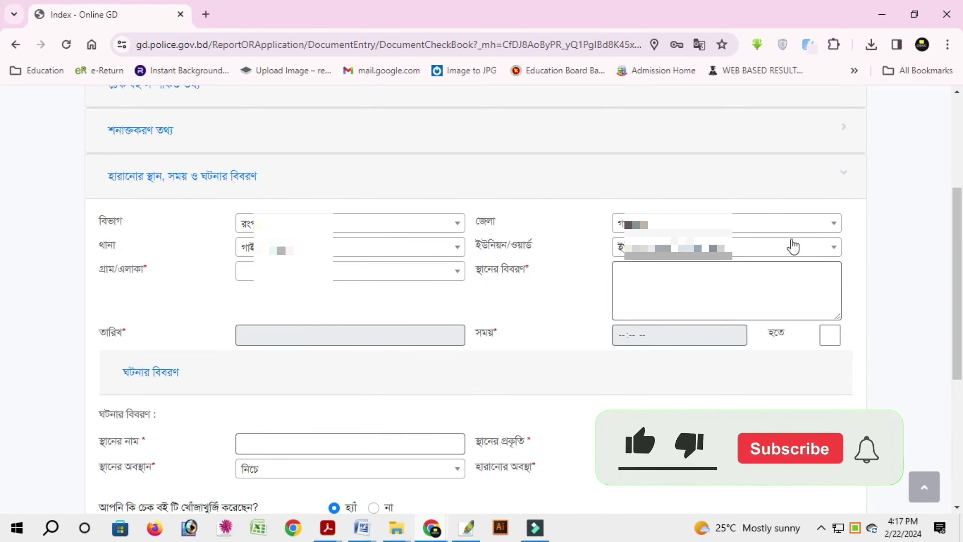
{"action": "left_click", "coordinate": [652, 247]}
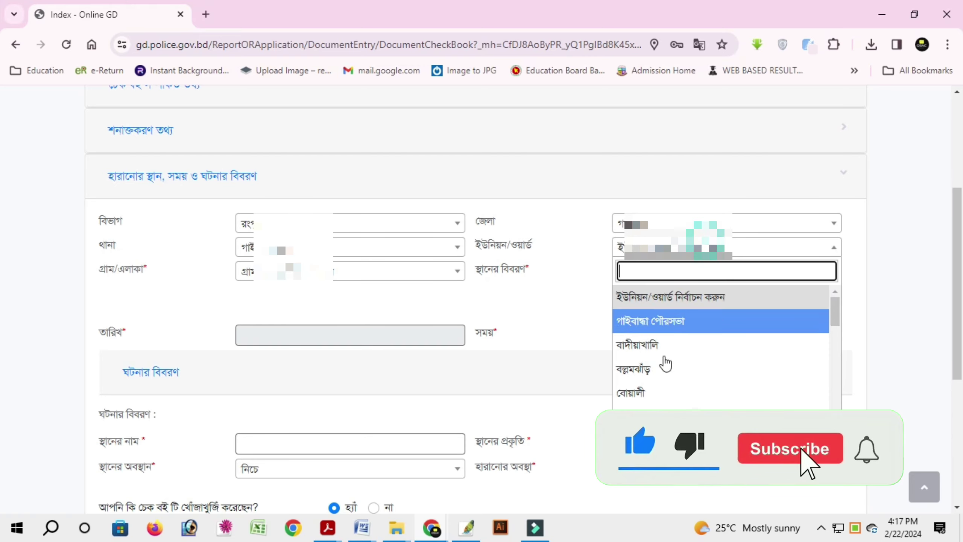
{"action": "scroll", "coordinate": [665, 363], "scroll_direction": "down", "scroll_amount": 8}
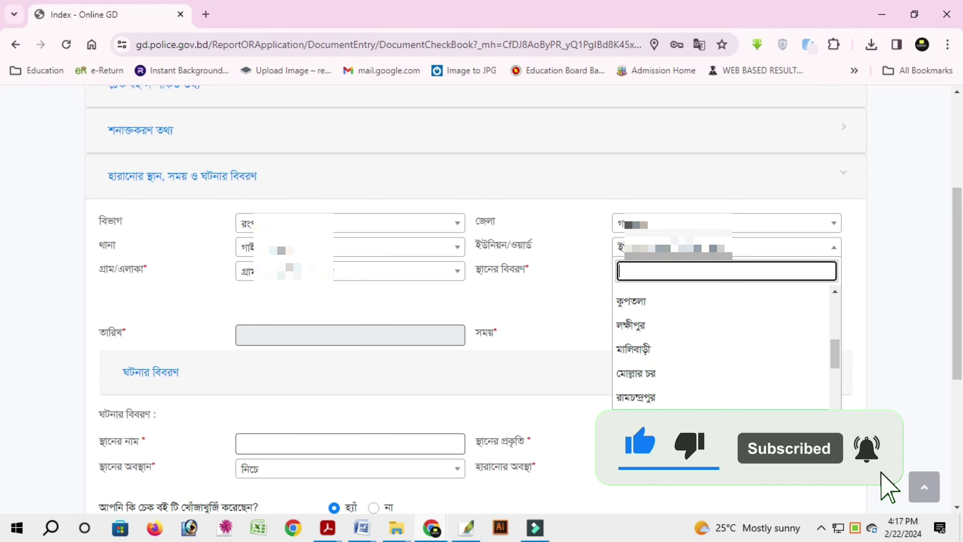
{"action": "left_click", "coordinate": [644, 398]}
Choose village শিবপুর and describe the place as নিজ বাড়ি
{"action": "left_click", "coordinate": [344, 270]}
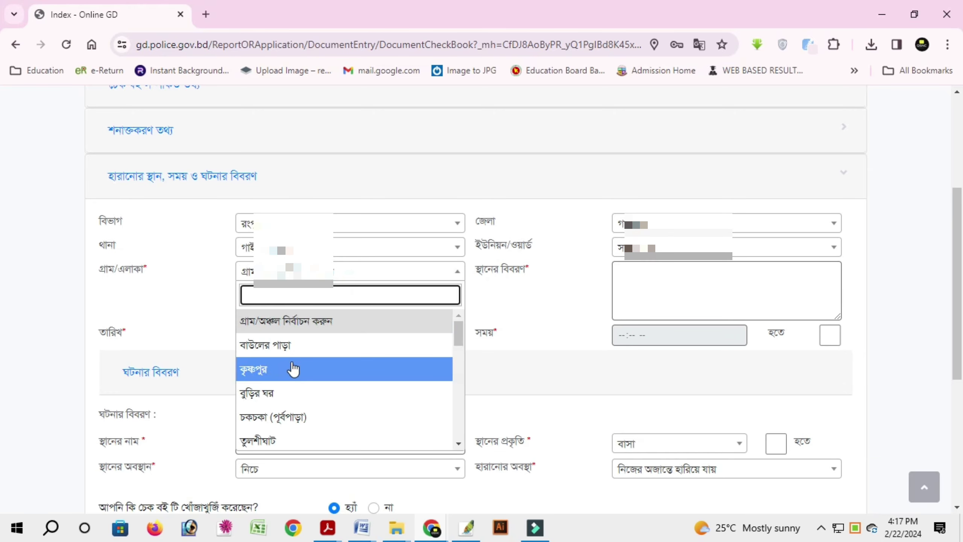
{"action": "type", "text": "শি"}
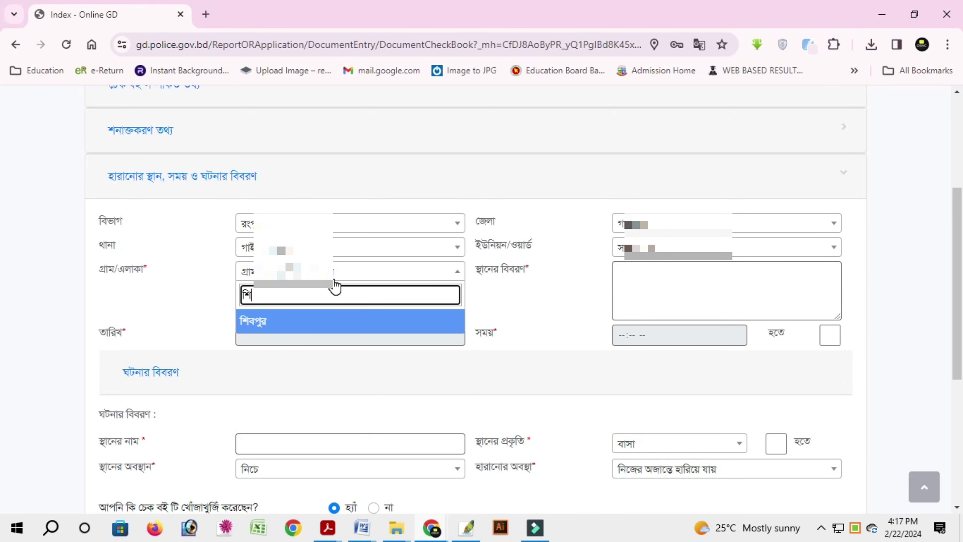
{"action": "left_click", "coordinate": [261, 314]}
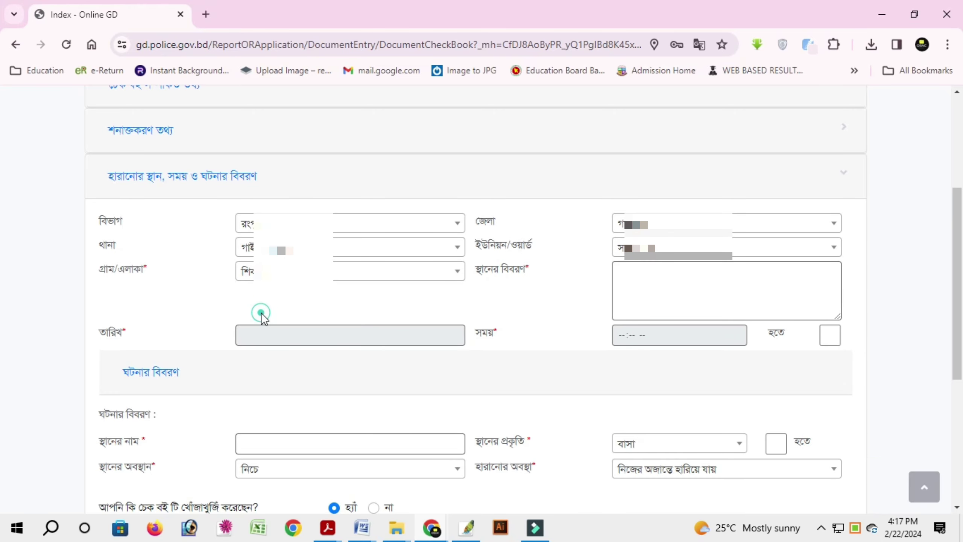
{"action": "left_click", "coordinate": [631, 286]}
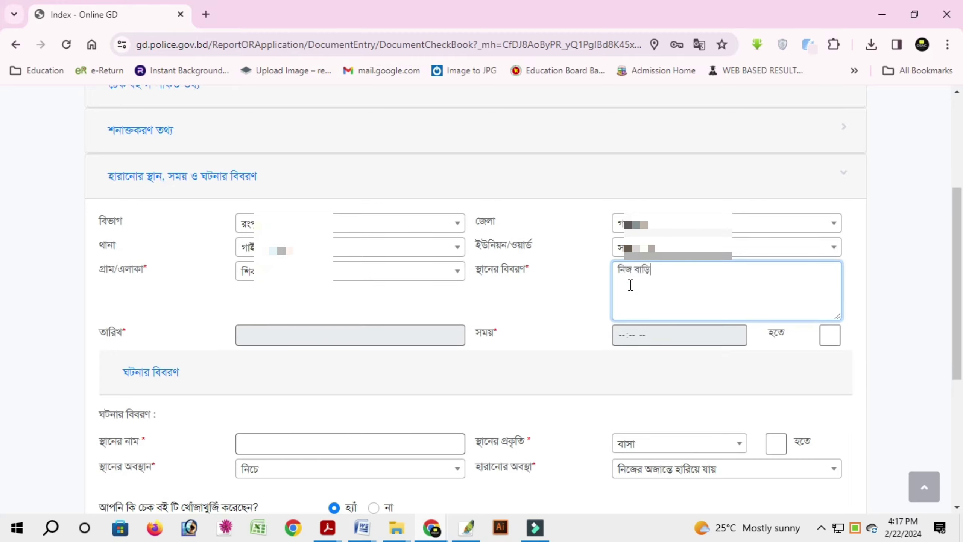
{"action": "left_click", "coordinate": [361, 290]}
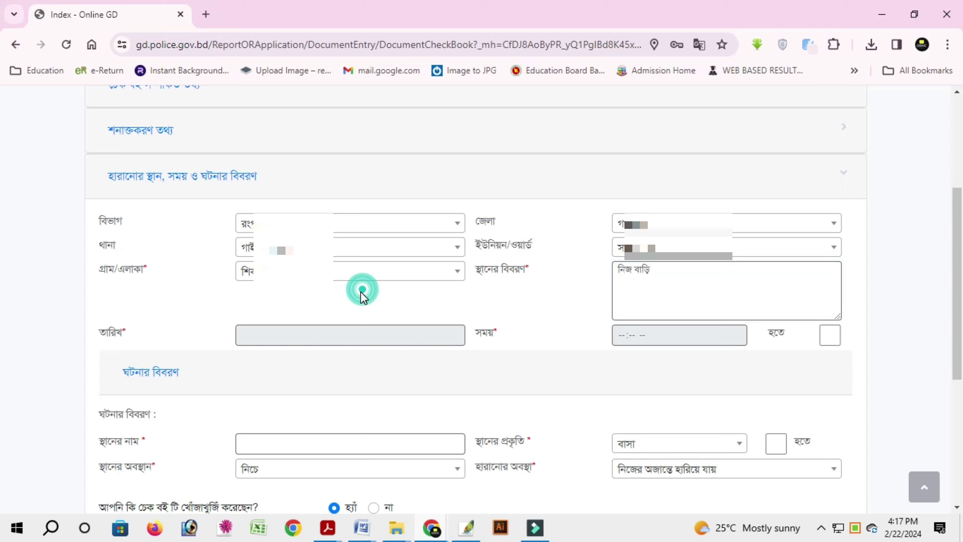
{"action": "left_click", "coordinate": [280, 342]}
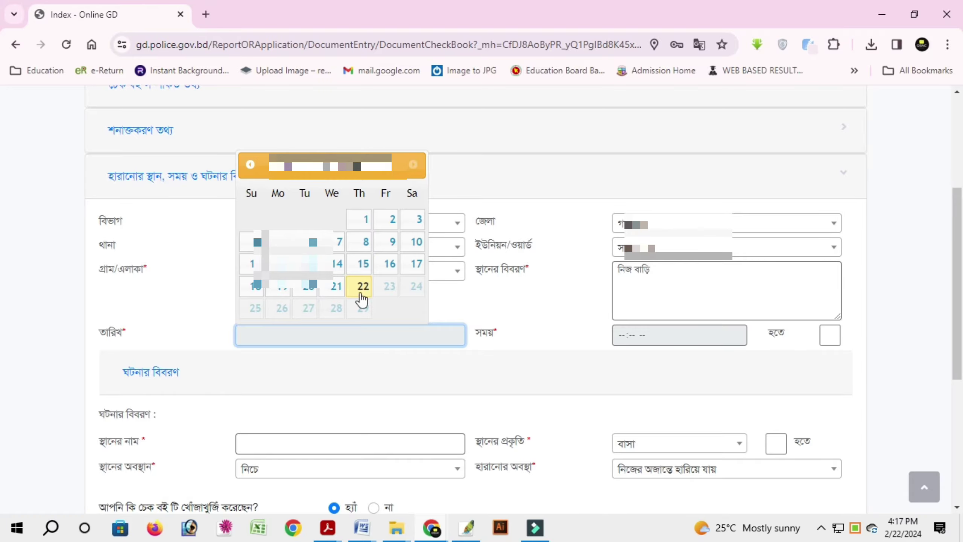
Set the loss start to 01-Feb at 01:00 AM
{"action": "left_click", "coordinate": [366, 220]}
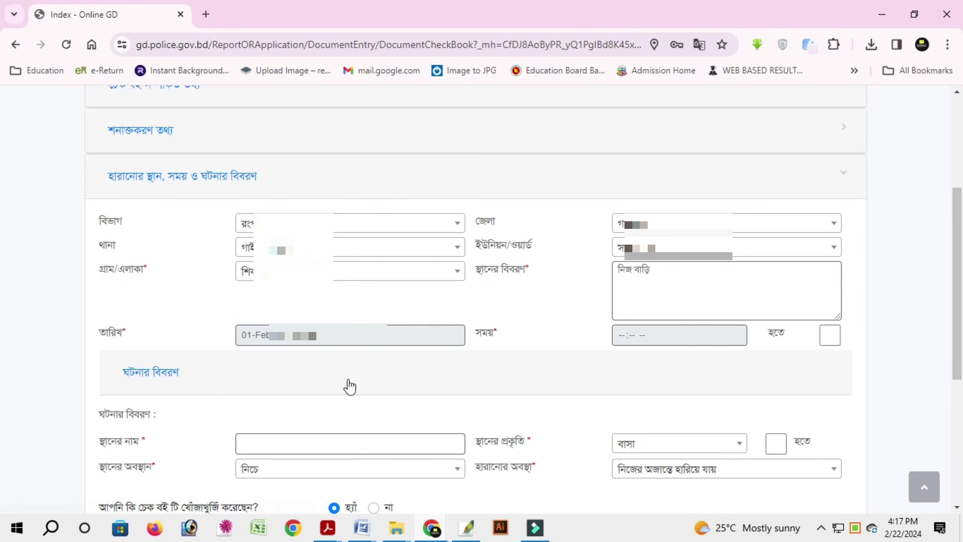
{"action": "left_click", "coordinate": [682, 334]}
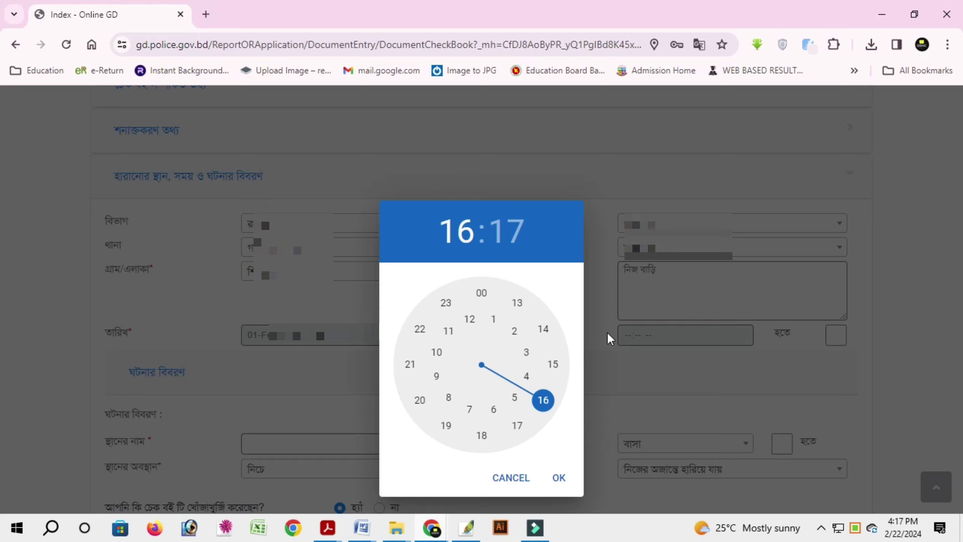
{"action": "left_click", "coordinate": [494, 320]}
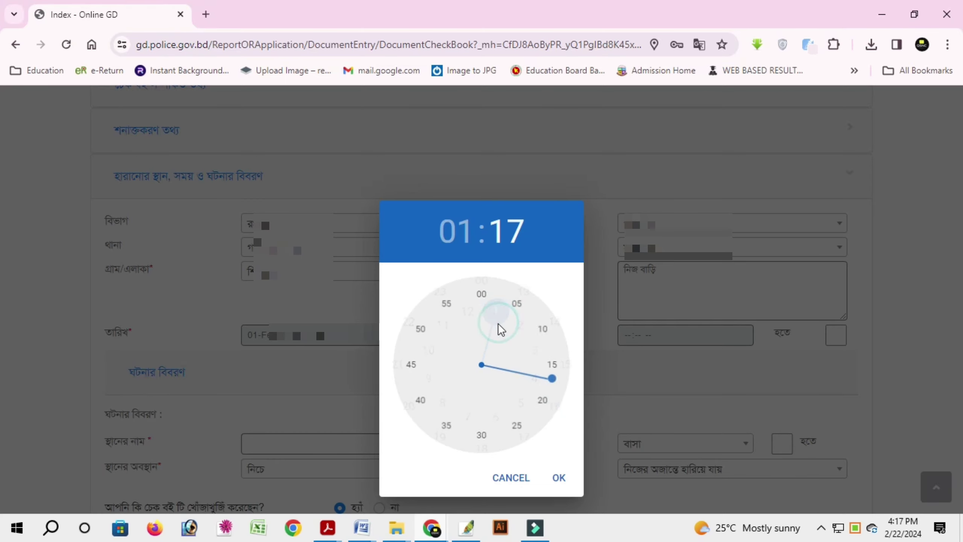
{"action": "left_click", "coordinate": [483, 299]}
{"action": "left_click", "coordinate": [558, 478]}
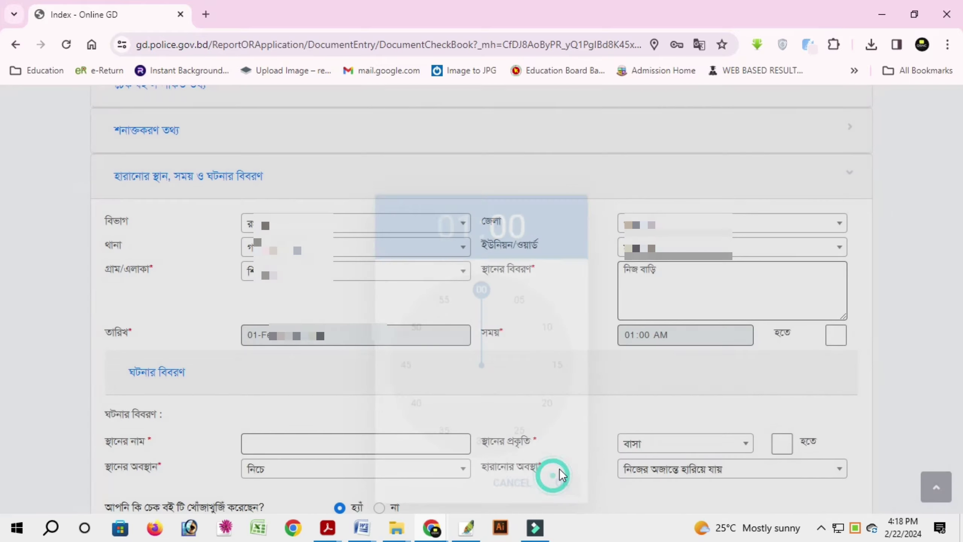
Tick the time-range box and set the end to 22-Feb at 03:00 AM
{"action": "scroll", "coordinate": [877, 251], "scroll_direction": "down", "scroll_amount": 2}
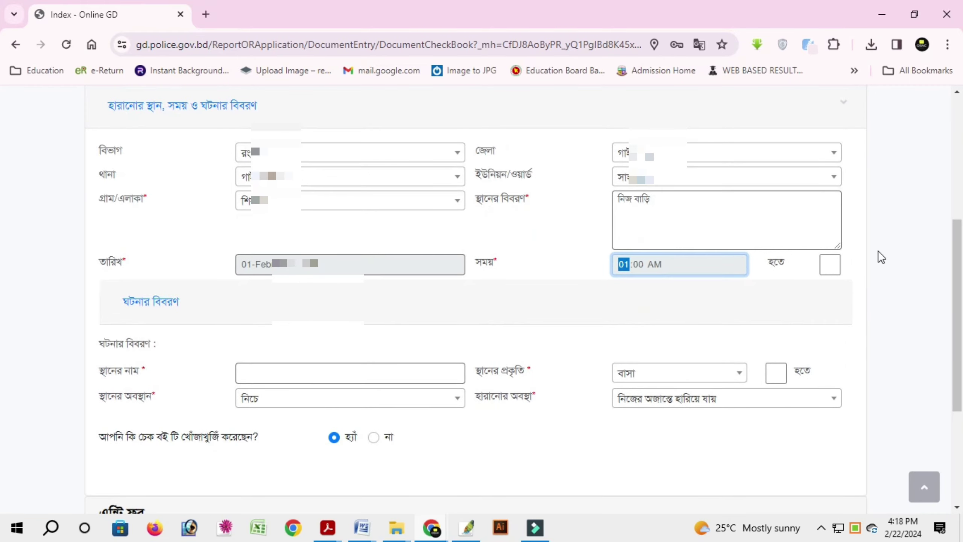
{"action": "left_click", "coordinate": [830, 265]}
{"action": "left_click", "coordinate": [283, 289]}
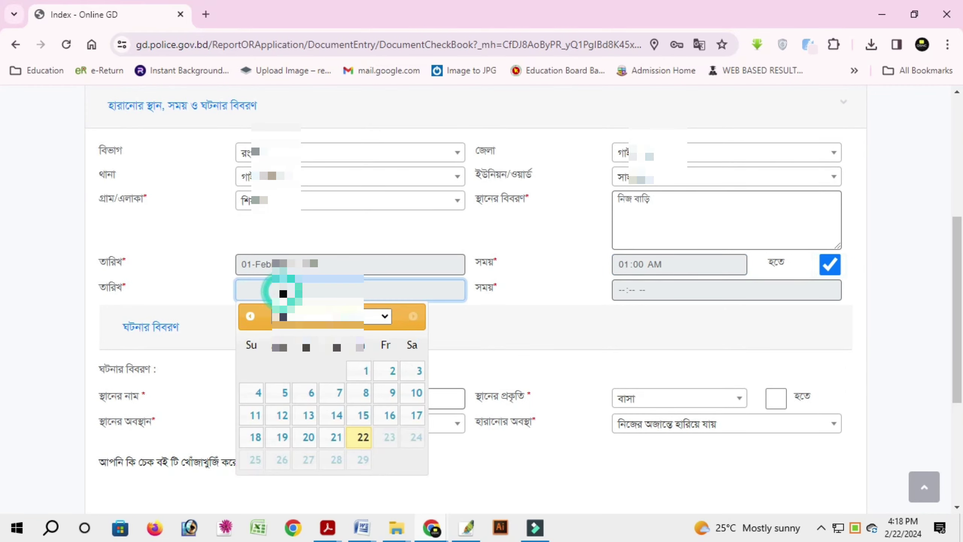
{"action": "left_click", "coordinate": [363, 437]}
{"action": "left_click", "coordinate": [712, 292]}
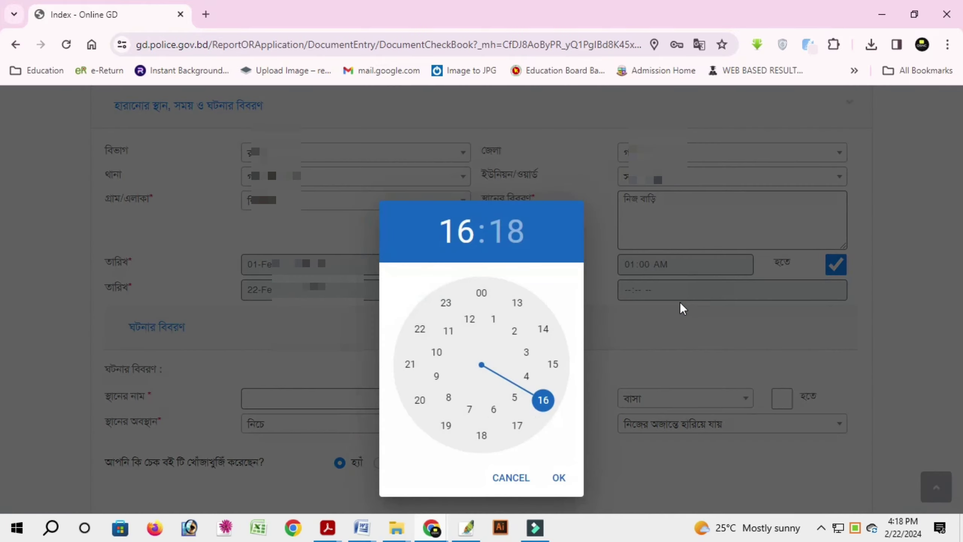
{"action": "left_click", "coordinate": [527, 352]}
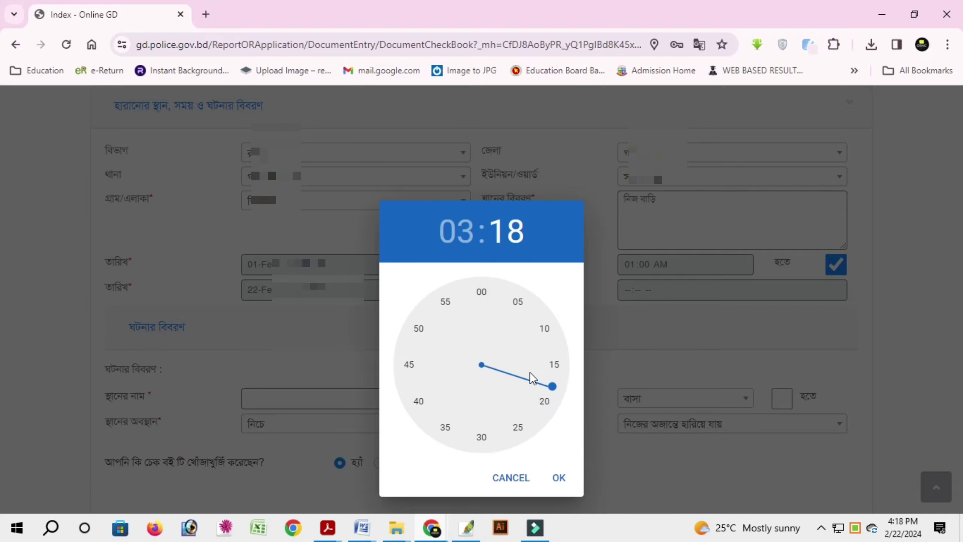
{"action": "left_click", "coordinate": [518, 478]}
{"action": "left_click", "coordinate": [704, 290]}
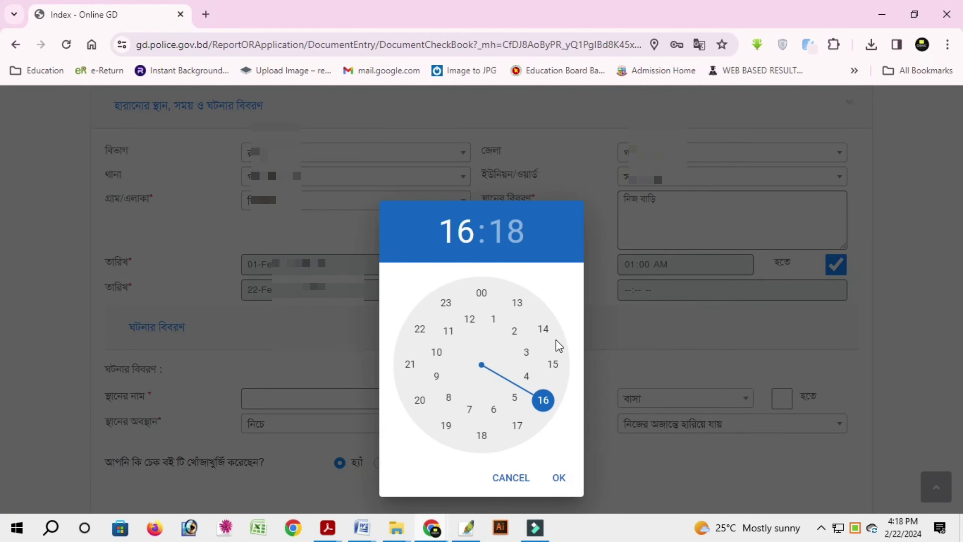
{"action": "left_click", "coordinate": [518, 353]}
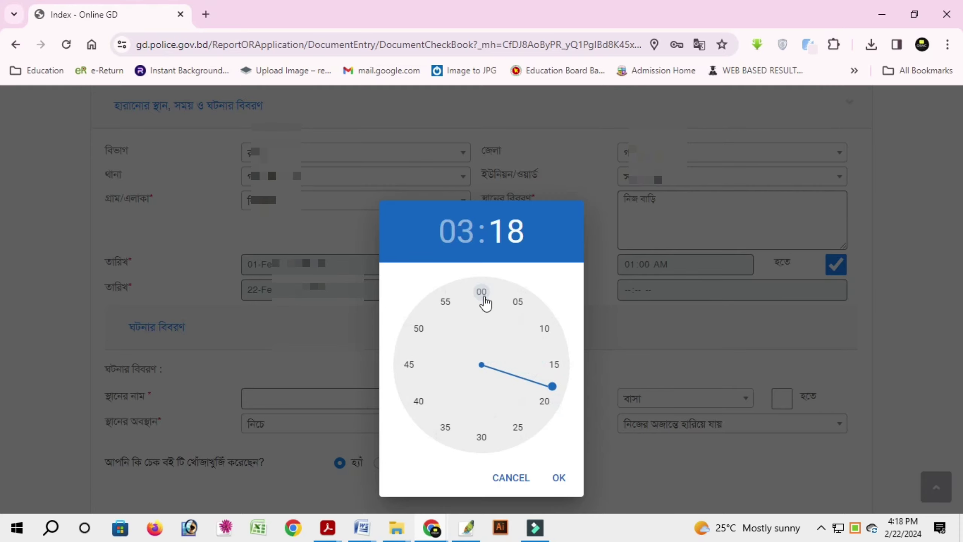
{"action": "left_click", "coordinate": [482, 300]}
{"action": "left_click", "coordinate": [558, 478]}
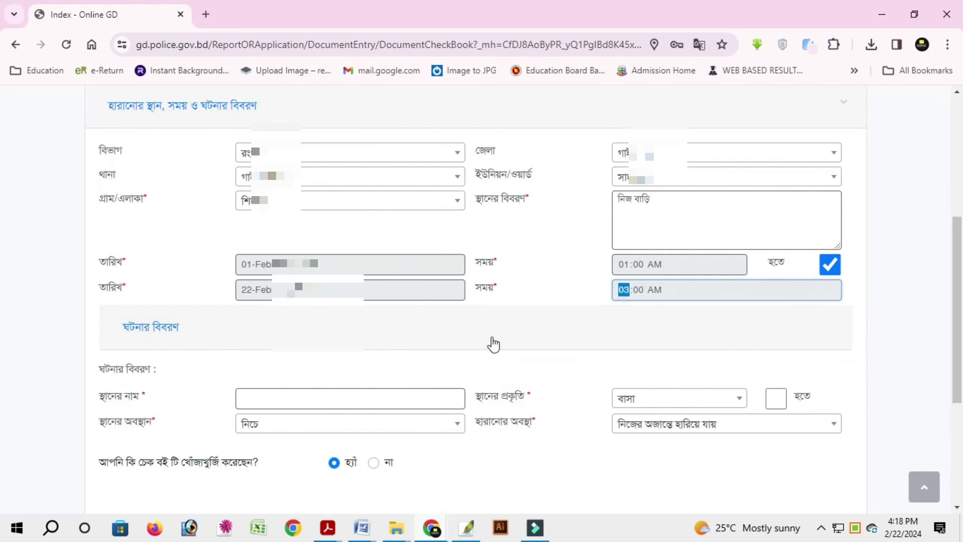
{"action": "scroll", "coordinate": [490, 344], "scroll_direction": "down", "scroll_amount": 3}
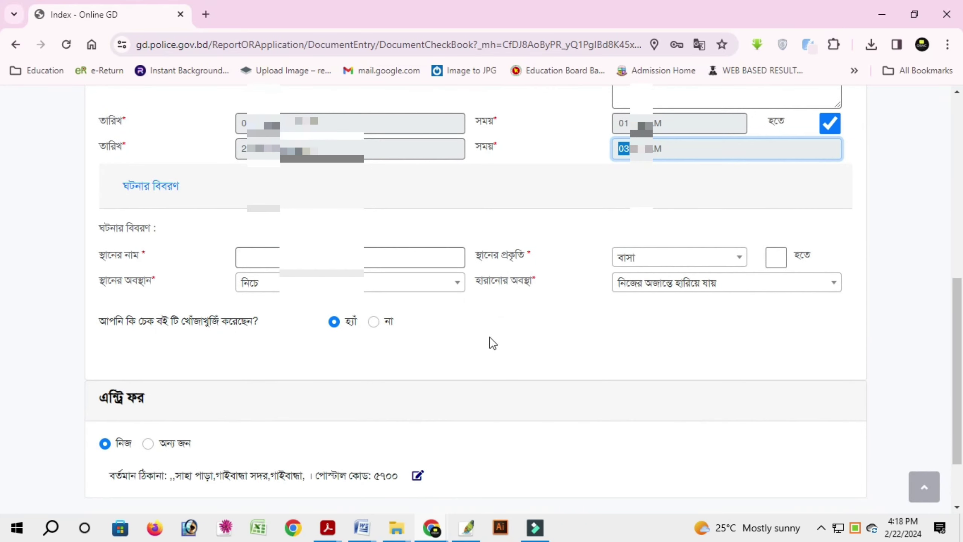
Enter place name শিবপুর and keep place type বাসা
{"action": "left_click", "coordinate": [264, 263]}
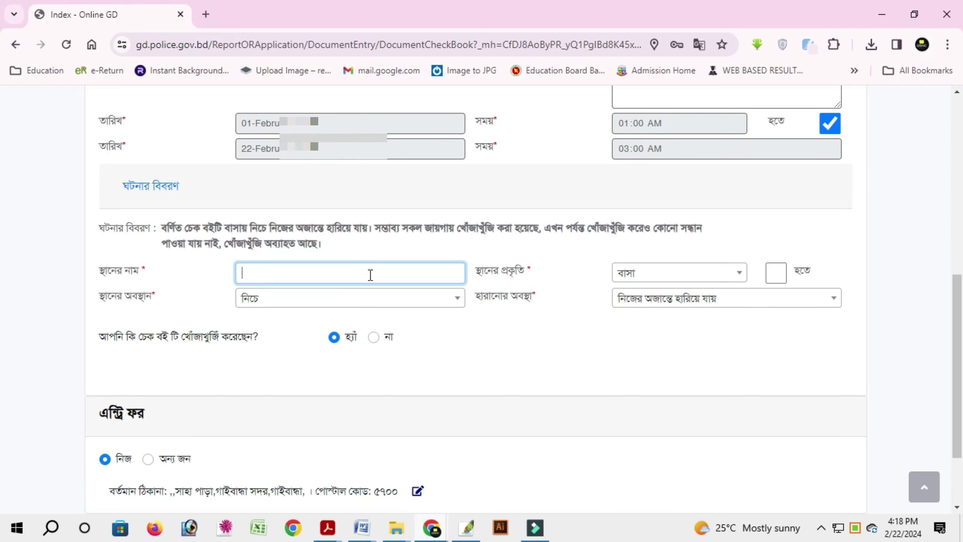
{"action": "type", "text": "শিবপ"}
{"action": "type", "text": "ুর"}
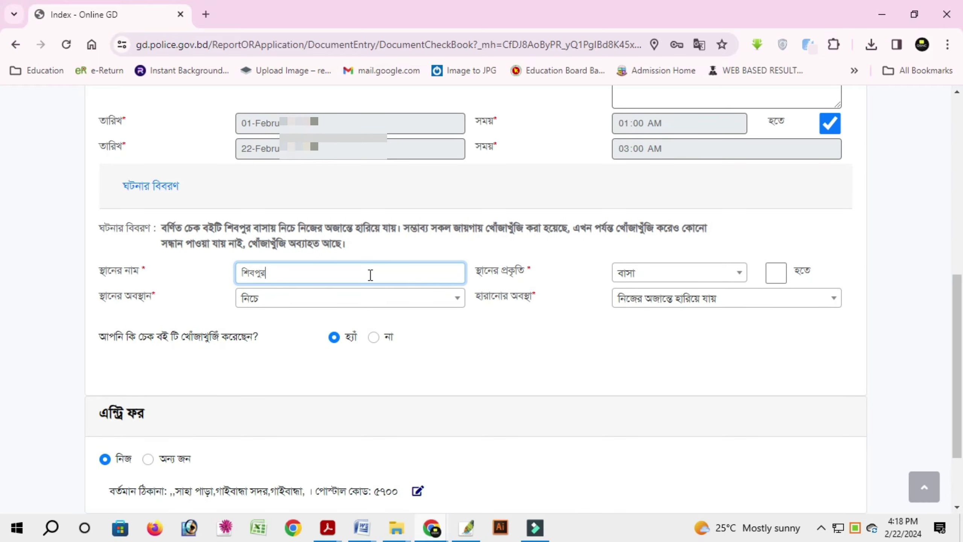
{"action": "left_click", "coordinate": [703, 283]}
{"action": "left_click", "coordinate": [641, 325]}
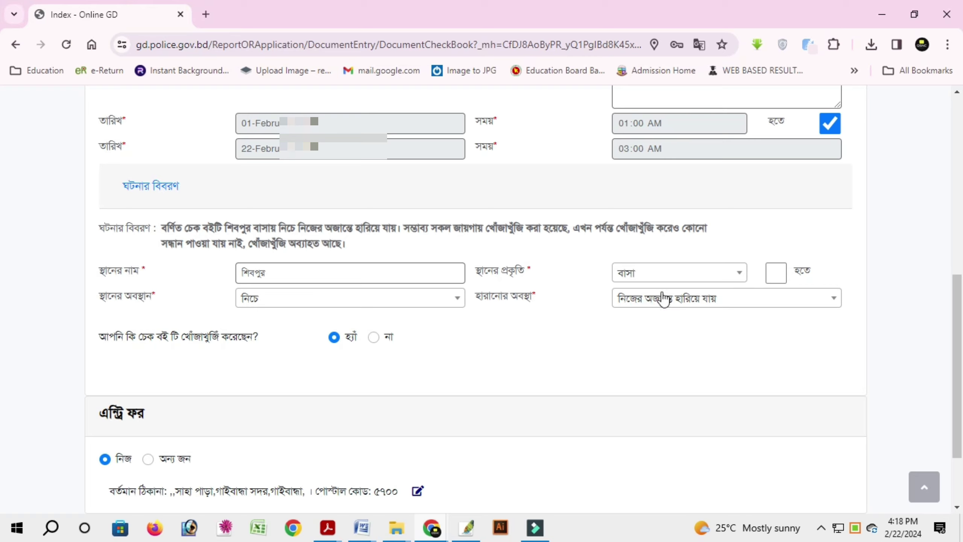
Set location to আবদ্ধ স্থানে and loss condition to বর্ণিত স্থান হইতে নিখোঁজ হয়ে যায়
{"action": "left_click", "coordinate": [408, 302]}
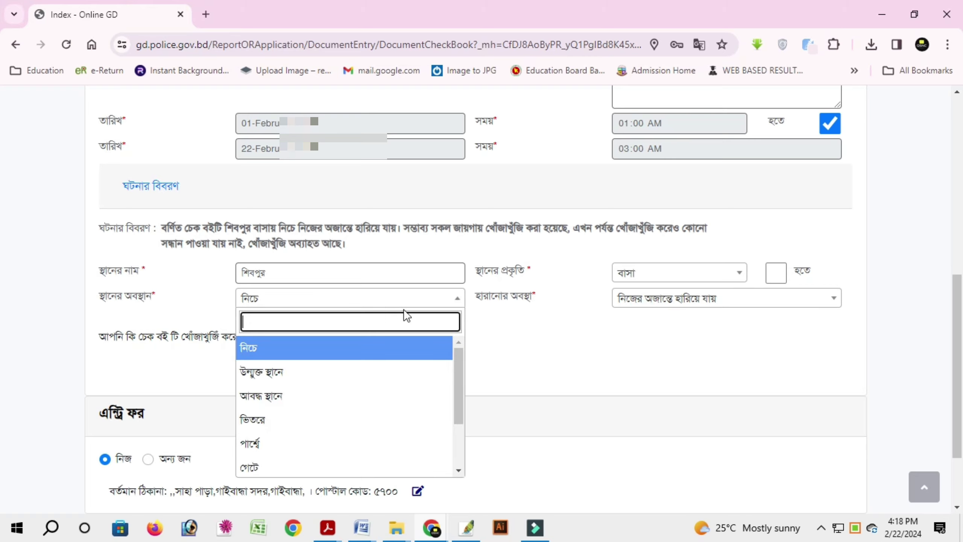
{"action": "left_click", "coordinate": [314, 396]}
{"action": "left_click", "coordinate": [761, 297]}
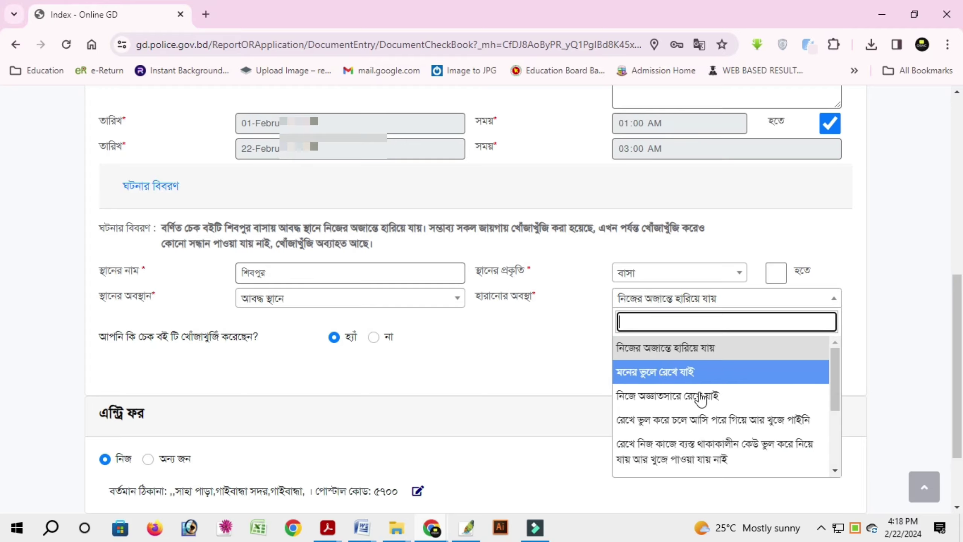
{"action": "scroll", "coordinate": [673, 436], "scroll_direction": "down", "scroll_amount": 3}
{"action": "scroll", "coordinate": [667, 433], "scroll_direction": "up", "scroll_amount": 1}
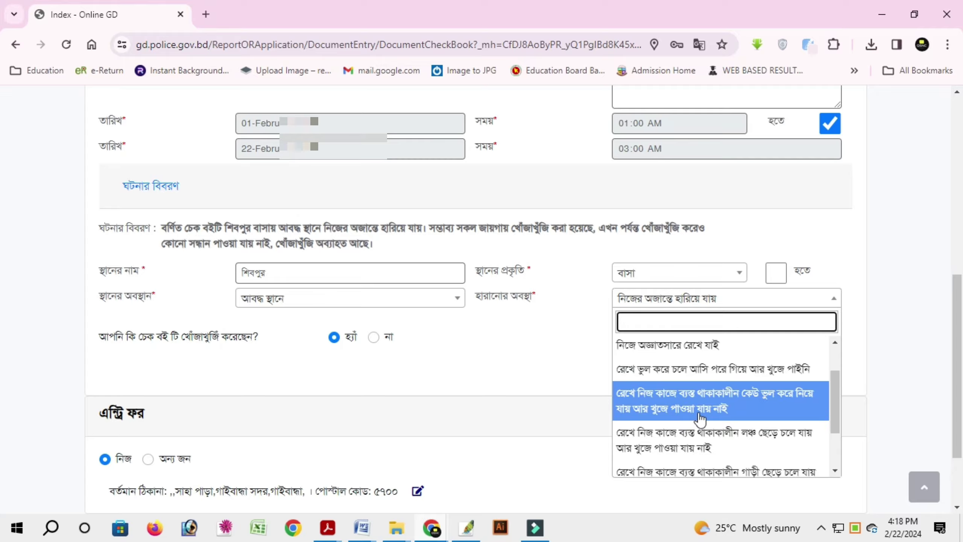
{"action": "scroll", "coordinate": [776, 420], "scroll_direction": "down", "scroll_amount": 2}
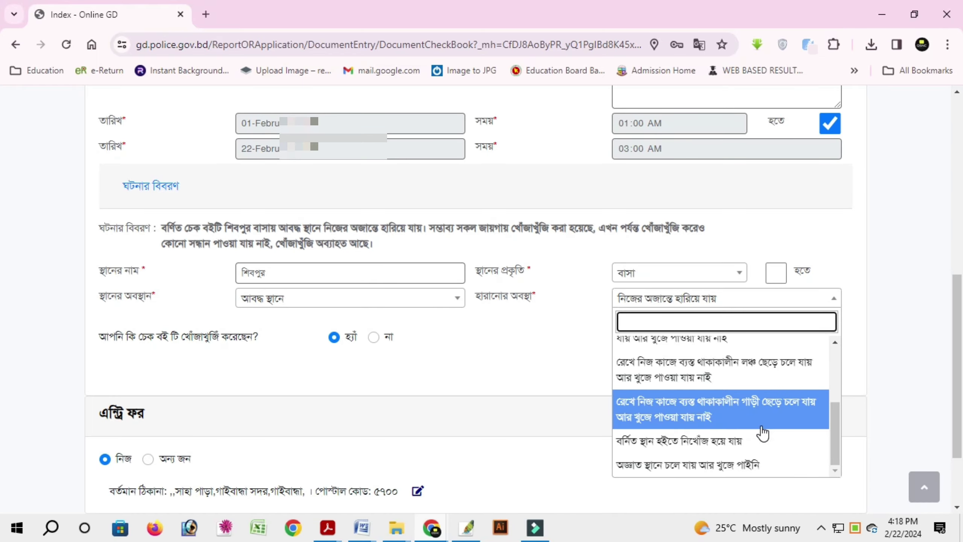
{"action": "left_click", "coordinate": [708, 441]}
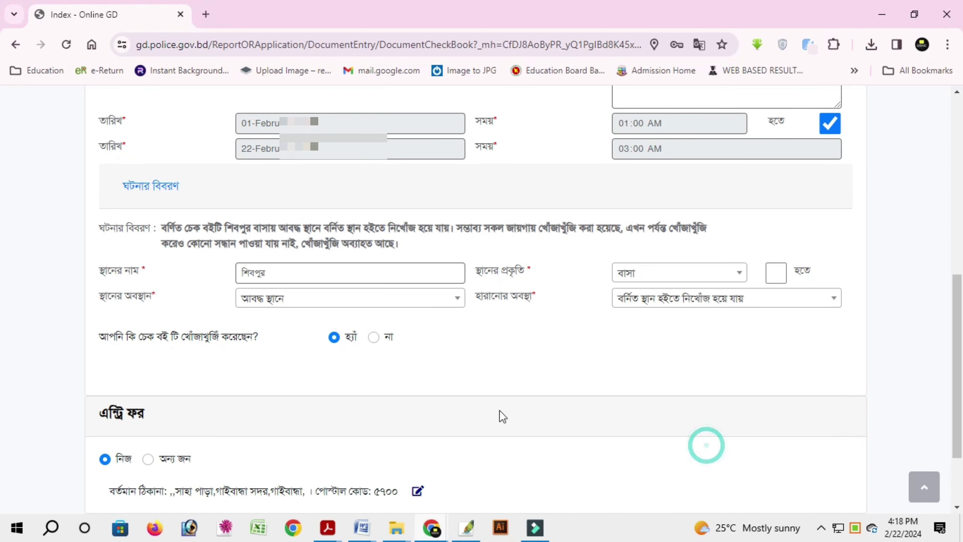
{"action": "scroll", "coordinate": [432, 388], "scroll_direction": "down", "scroll_amount": 3}
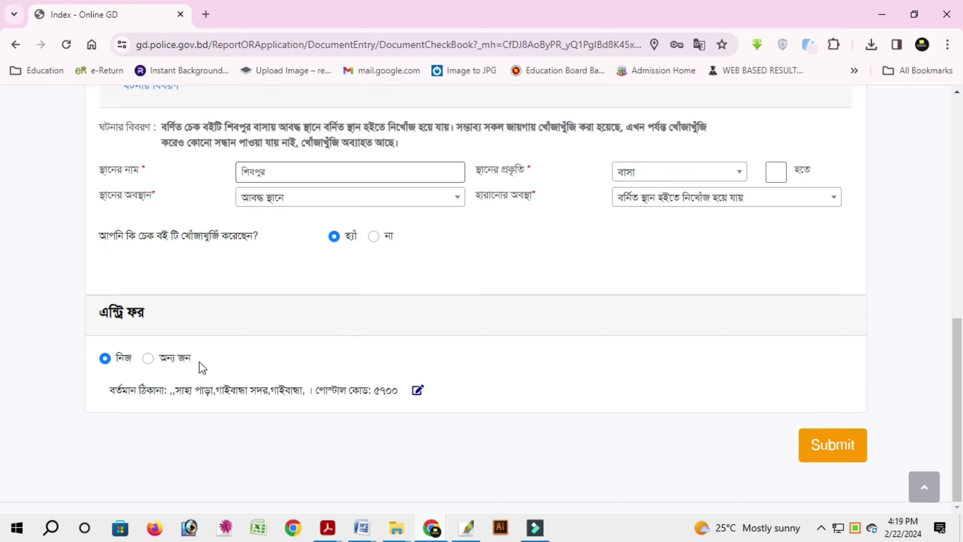
Submit the cheque-book report, accept the terms and policy, and Final Submit it
{"action": "left_click", "coordinate": [829, 457]}
{"action": "scroll", "coordinate": [511, 337], "scroll_direction": "down", "scroll_amount": 5}
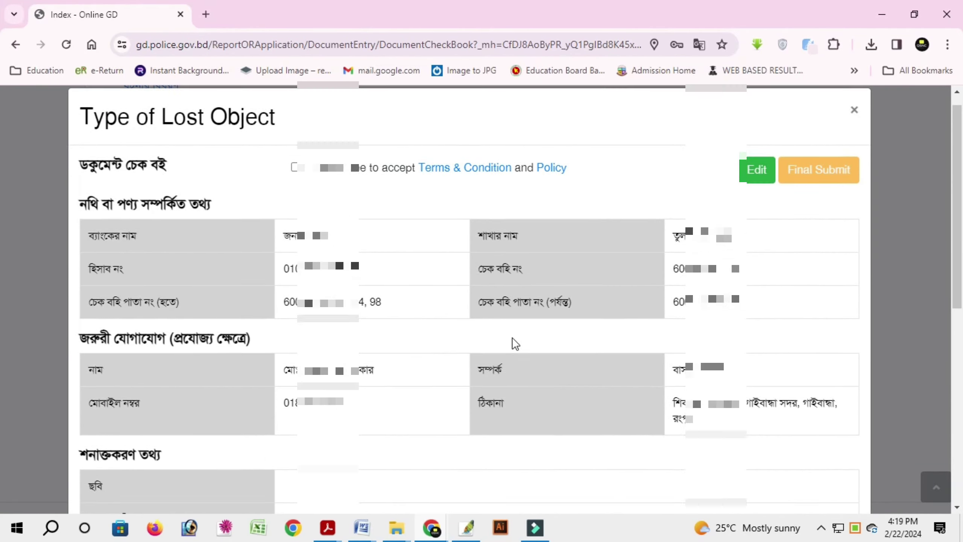
{"action": "scroll", "coordinate": [511, 336], "scroll_direction": "up", "scroll_amount": 5}
{"action": "left_click", "coordinate": [296, 185]}
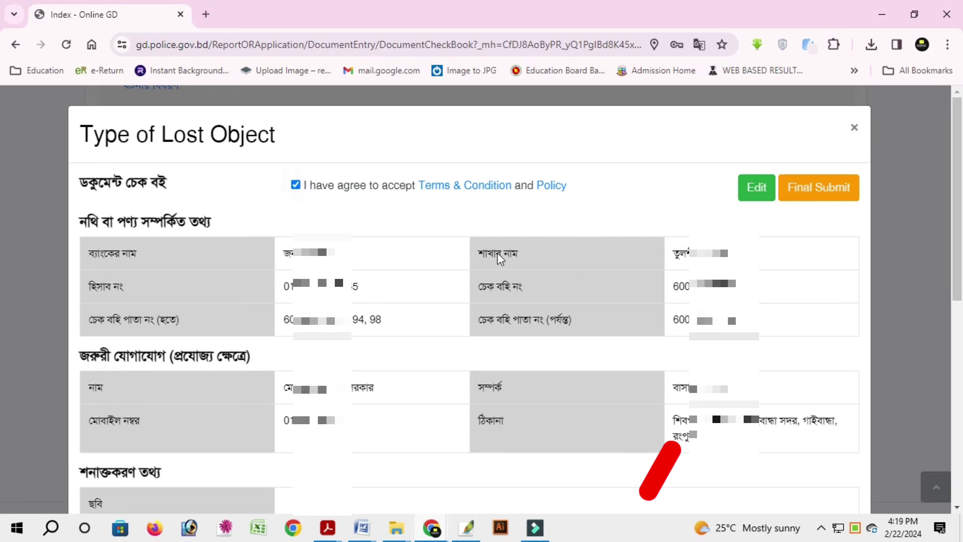
{"action": "left_click", "coordinate": [815, 190]}
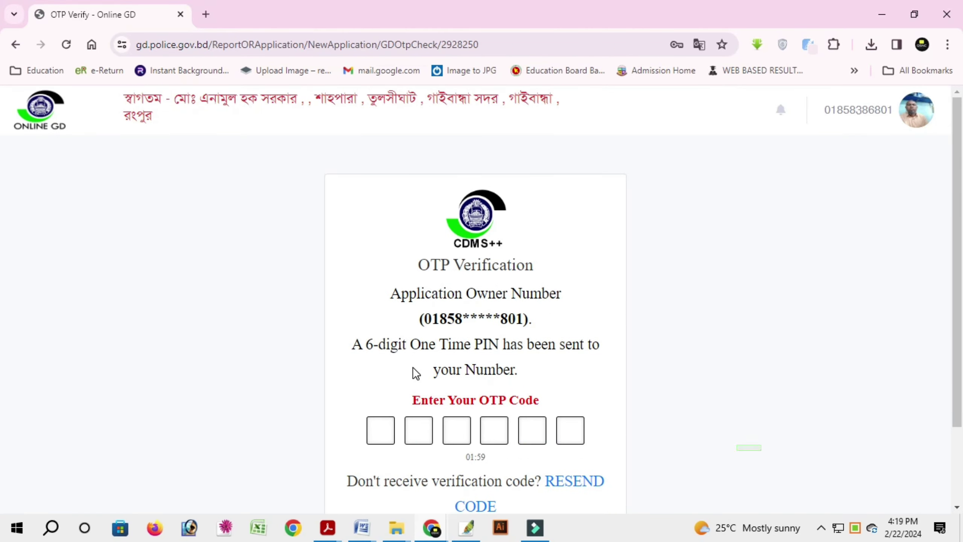
Enter the 6-digit OTP and verify it
{"action": "scroll", "coordinate": [412, 369], "scroll_direction": "down", "scroll_amount": 3}
{"action": "left_click", "coordinate": [379, 341]}
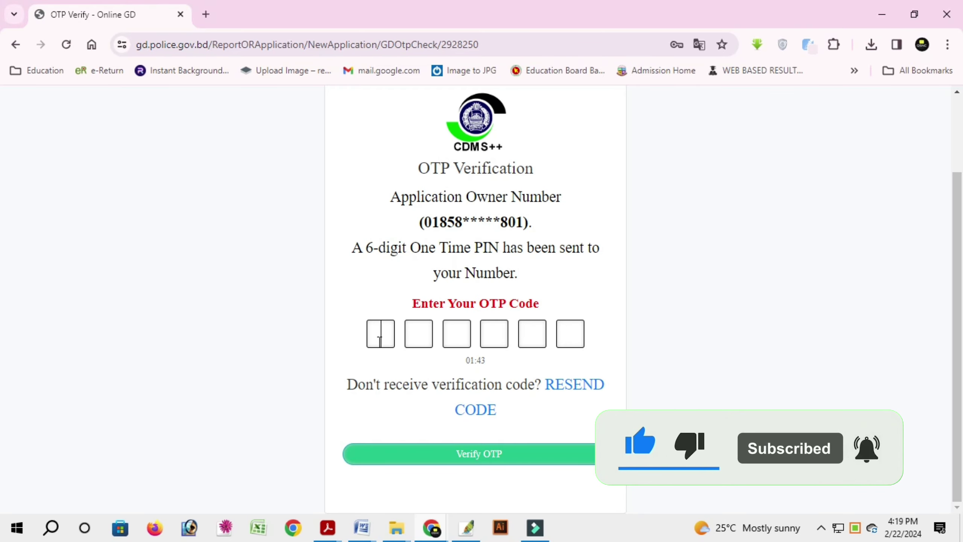
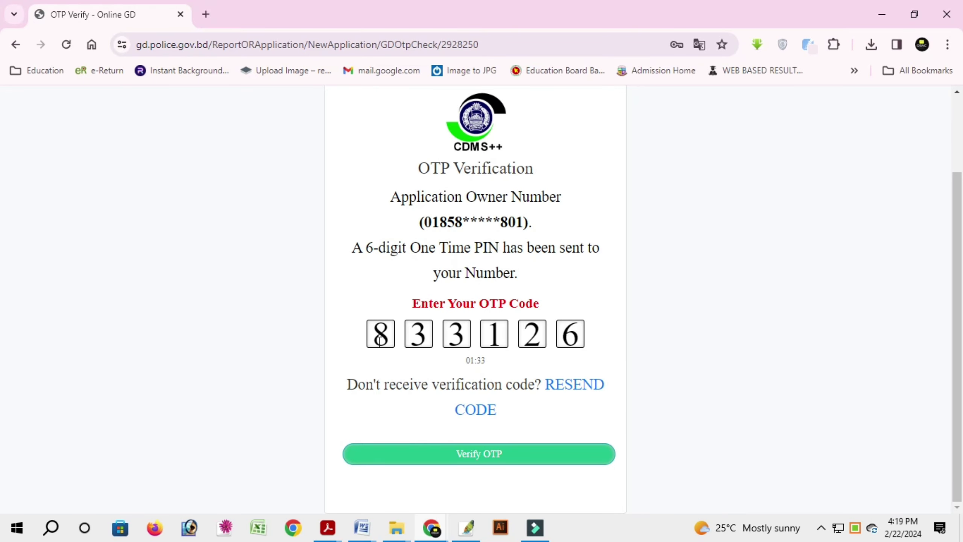
{"action": "left_click", "coordinate": [448, 452]}
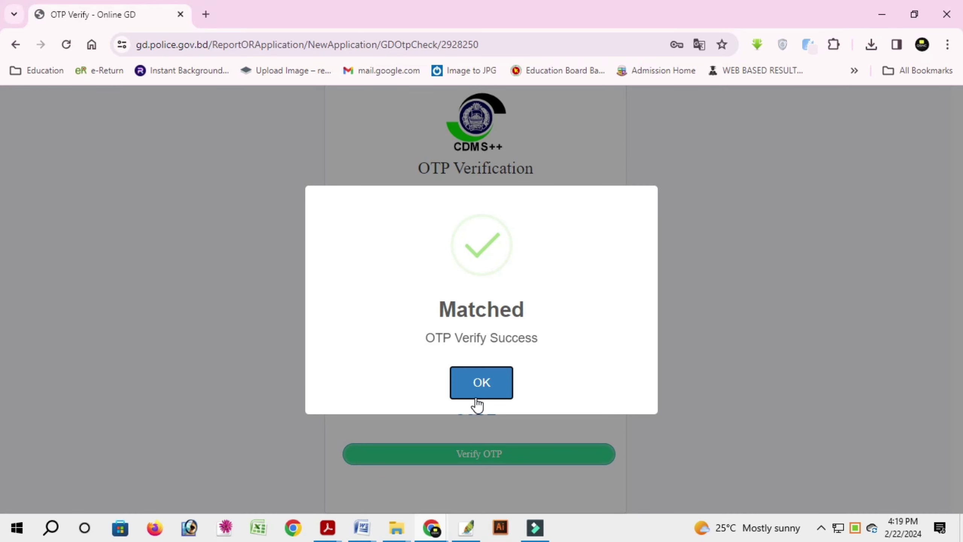
Acknowledge the OTP success message and open the printable application letter
{"action": "left_click", "coordinate": [477, 391]}
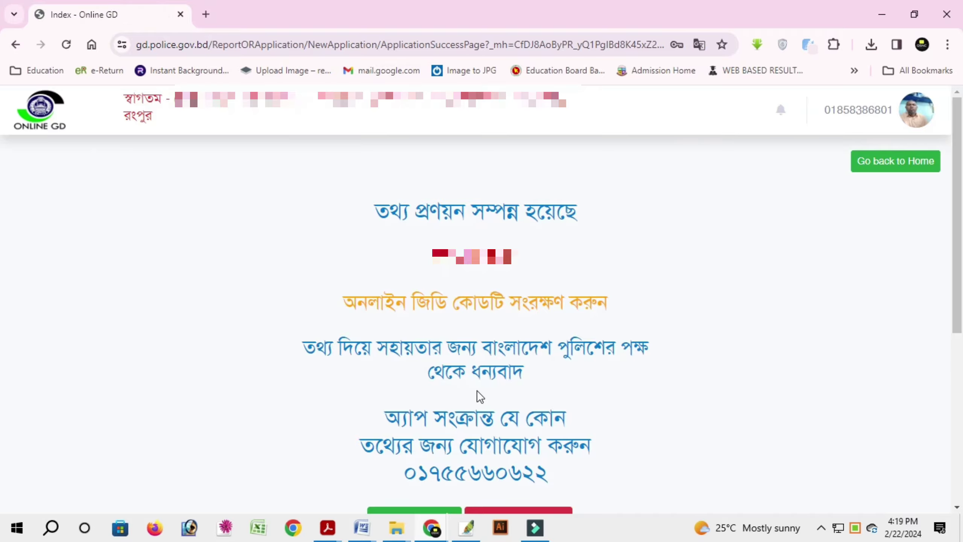
{"action": "scroll", "coordinate": [492, 354], "scroll_direction": "down", "scroll_amount": 5}
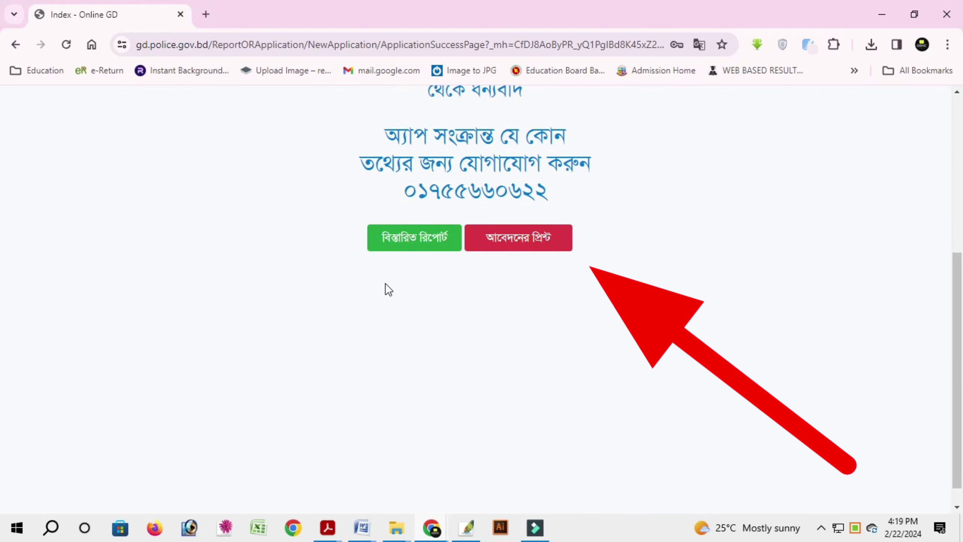
{"action": "left_click", "coordinate": [522, 231]}
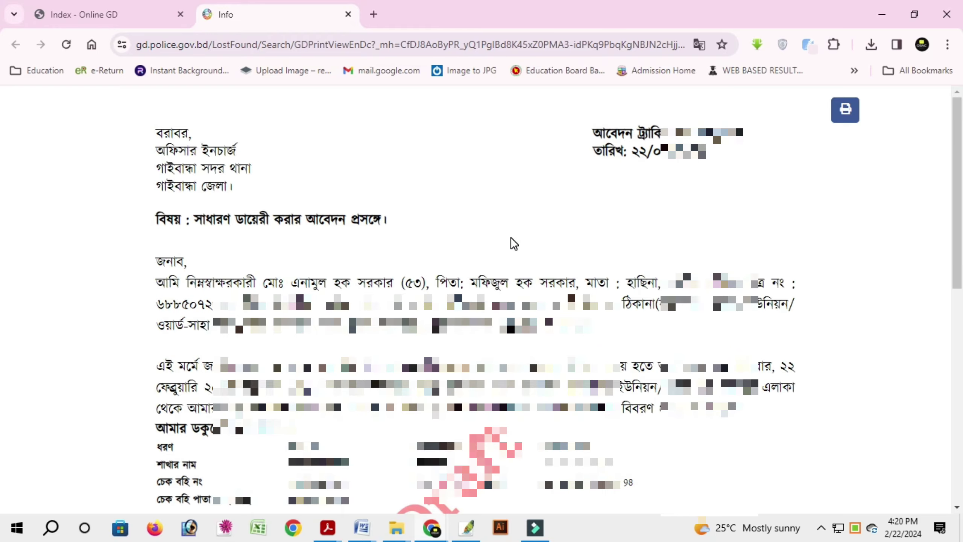
Review the GD application letter in the print view and bring up its print dialog
{"action": "scroll", "coordinate": [510, 243], "scroll_direction": "down", "scroll_amount": 6}
{"action": "scroll", "coordinate": [493, 296], "scroll_direction": "down", "scroll_amount": 5}
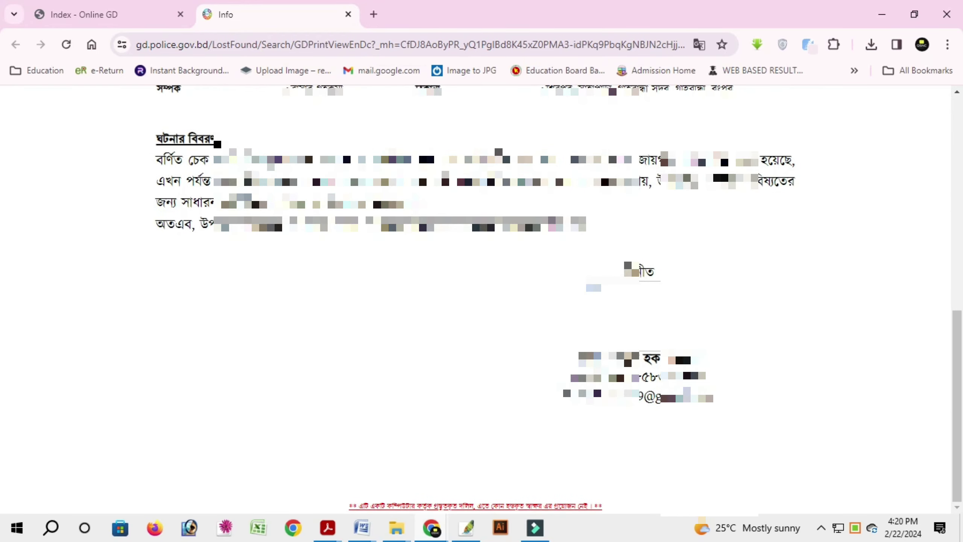
{"action": "scroll", "coordinate": [481, 296], "scroll_direction": "up", "scroll_amount": 12}
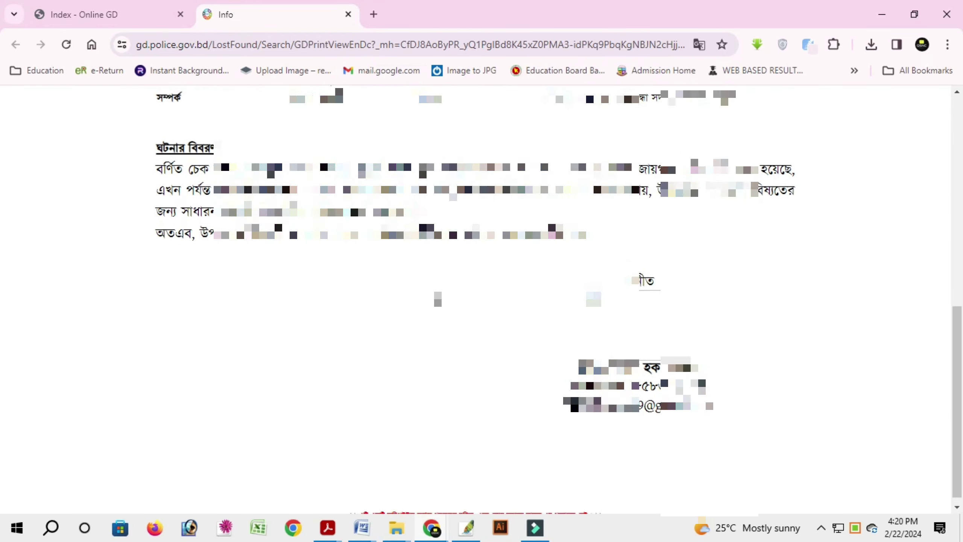
{"action": "scroll", "coordinate": [481, 296], "scroll_direction": "down", "scroll_amount": 10}
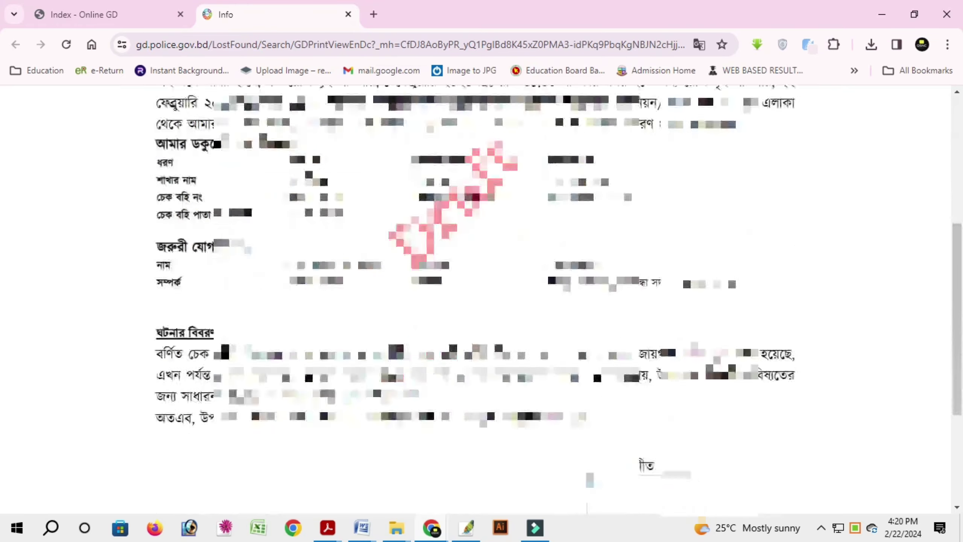
{"action": "scroll", "coordinate": [819, 175], "scroll_direction": "up", "scroll_amount": 8}
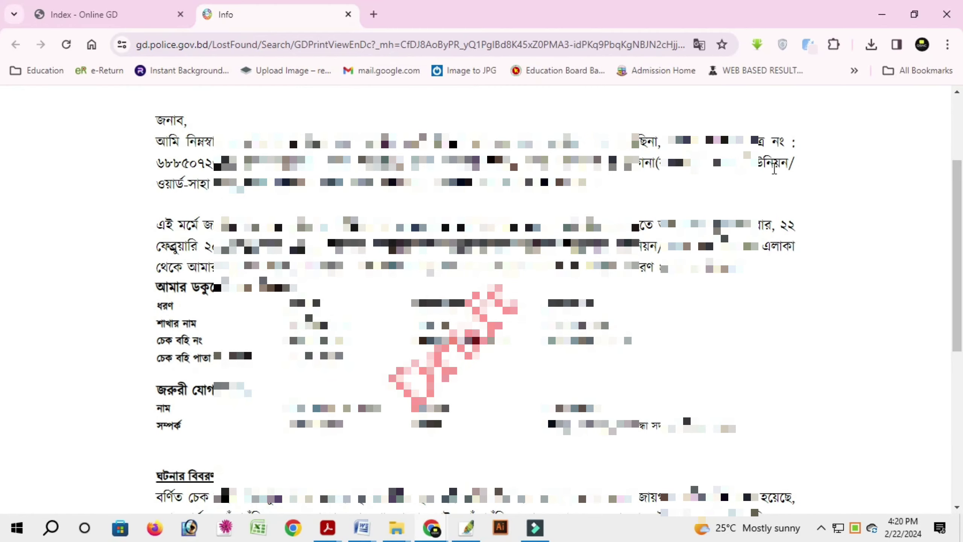
{"action": "scroll", "coordinate": [889, 134], "scroll_direction": "up", "scroll_amount": 4}
{"action": "scroll", "coordinate": [764, 194], "scroll_direction": "down", "scroll_amount": 9}
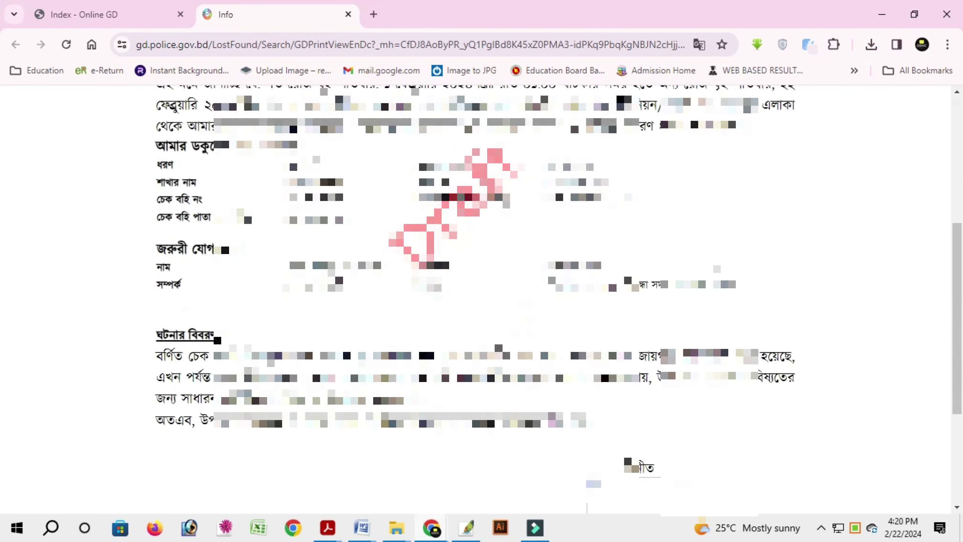
{"action": "scroll", "coordinate": [764, 193], "scroll_direction": "up", "scroll_amount": 9}
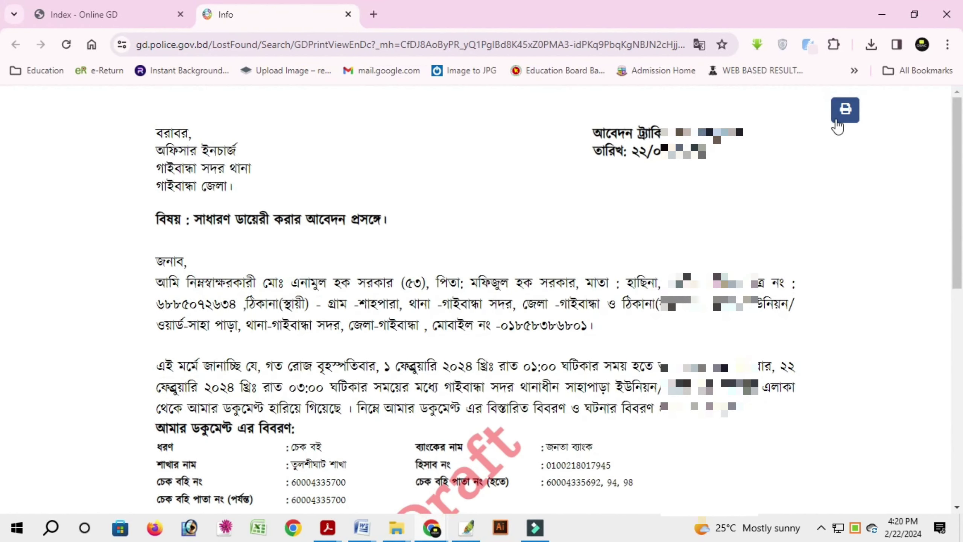
{"action": "left_click", "coordinate": [842, 113]}
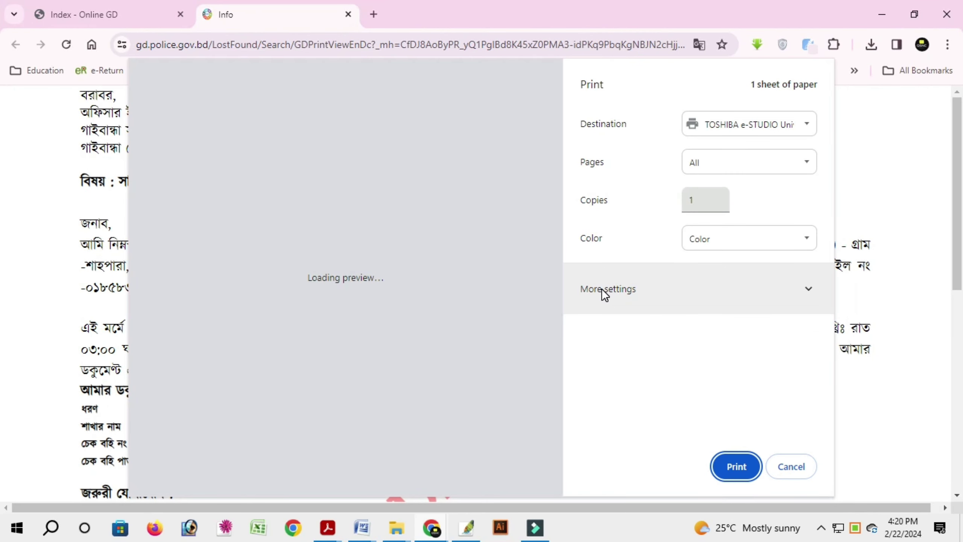
Save the GD letter as Info.pdf in the Circular-2024 folder, then reopen printing
{"action": "left_click", "coordinate": [603, 295]}
{"action": "left_click", "coordinate": [772, 122]}
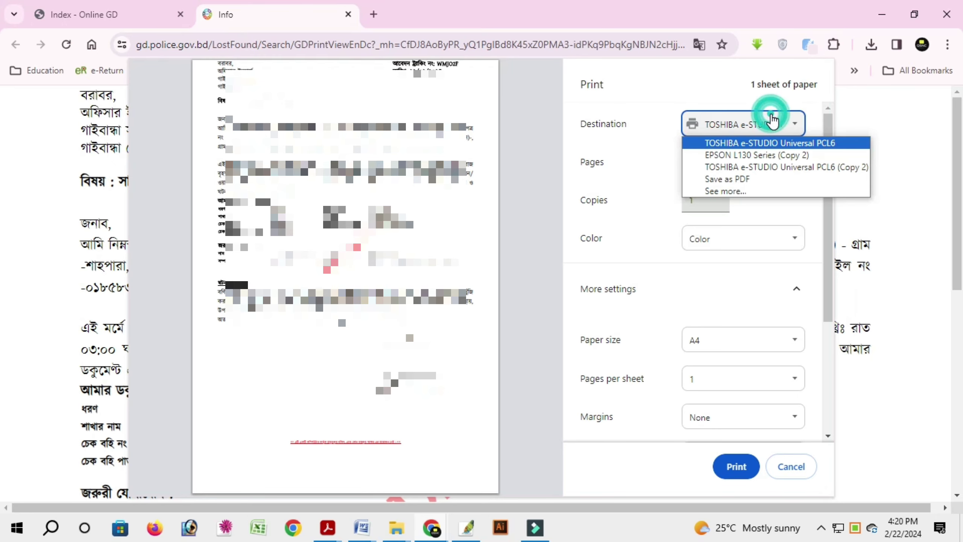
{"action": "left_click", "coordinate": [716, 179]}
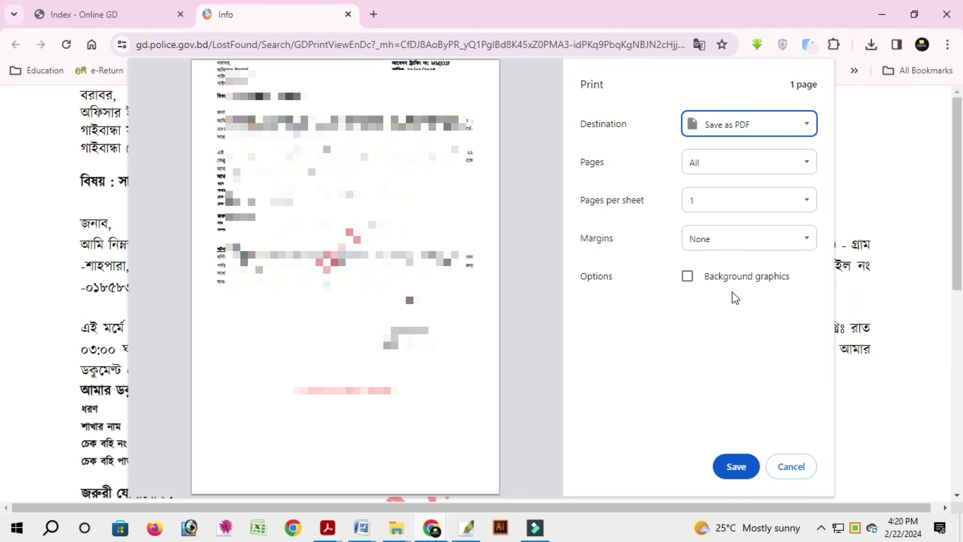
{"action": "left_click", "coordinate": [742, 470]}
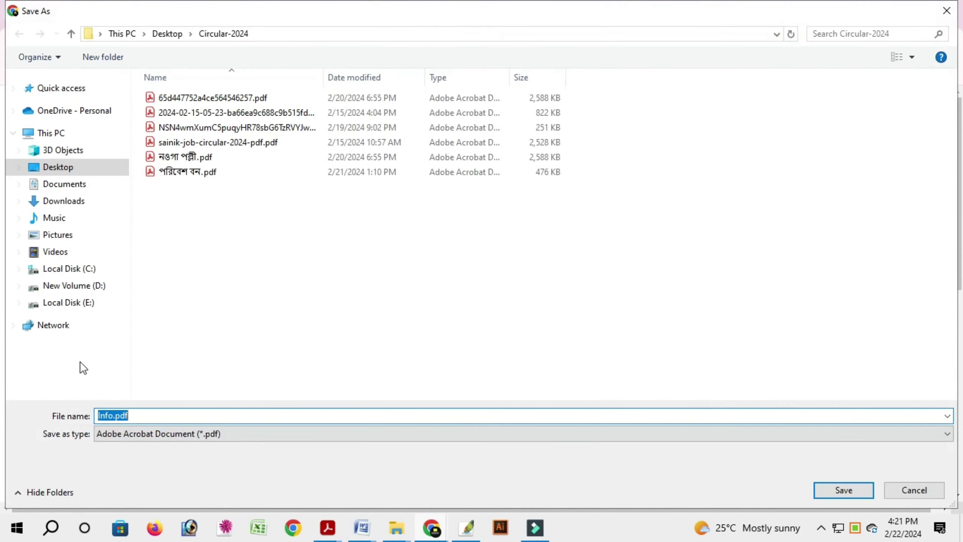
{"action": "left_click", "coordinate": [838, 494]}
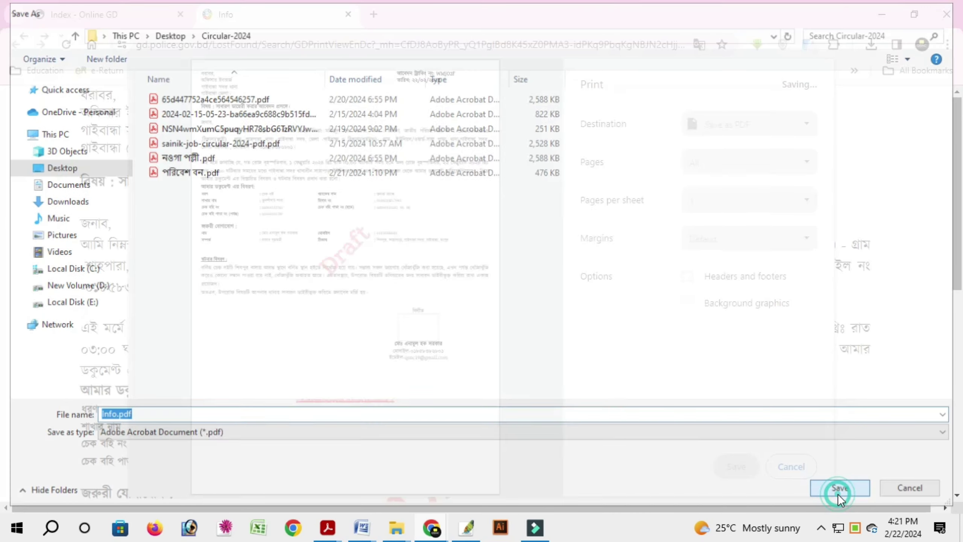
{"action": "left_click", "coordinate": [834, 109]}
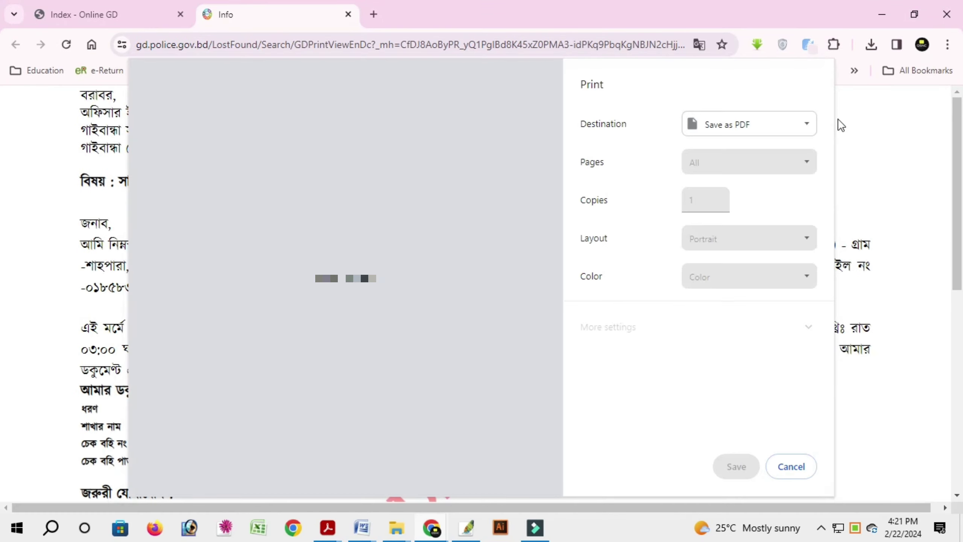
Print the letter on EPSON L130 Series (Copy 2) using A4 paper, then refresh the desktop
{"action": "left_click", "coordinate": [808, 126]}
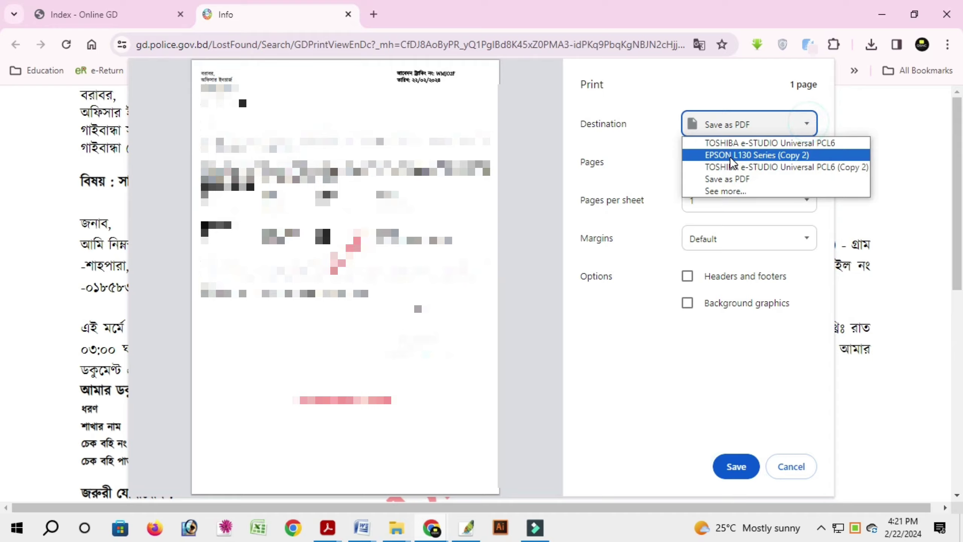
{"action": "left_click", "coordinate": [754, 155]}
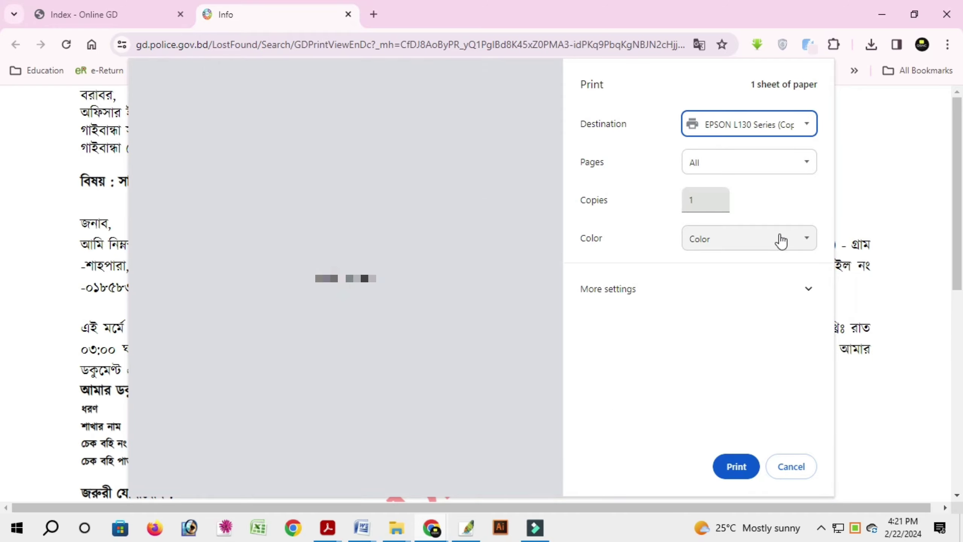
{"action": "left_click", "coordinate": [802, 287]}
{"action": "left_click", "coordinate": [793, 343]}
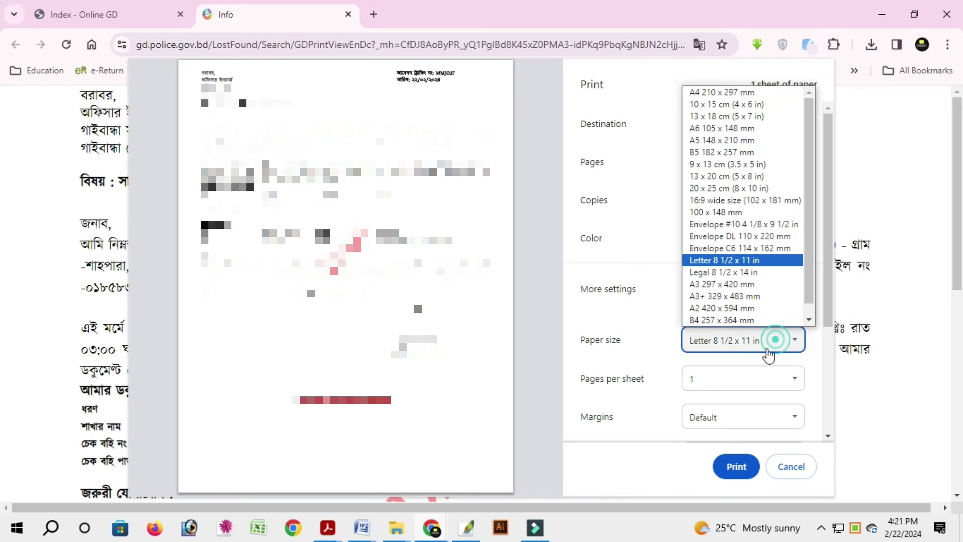
{"action": "left_click", "coordinate": [715, 91]}
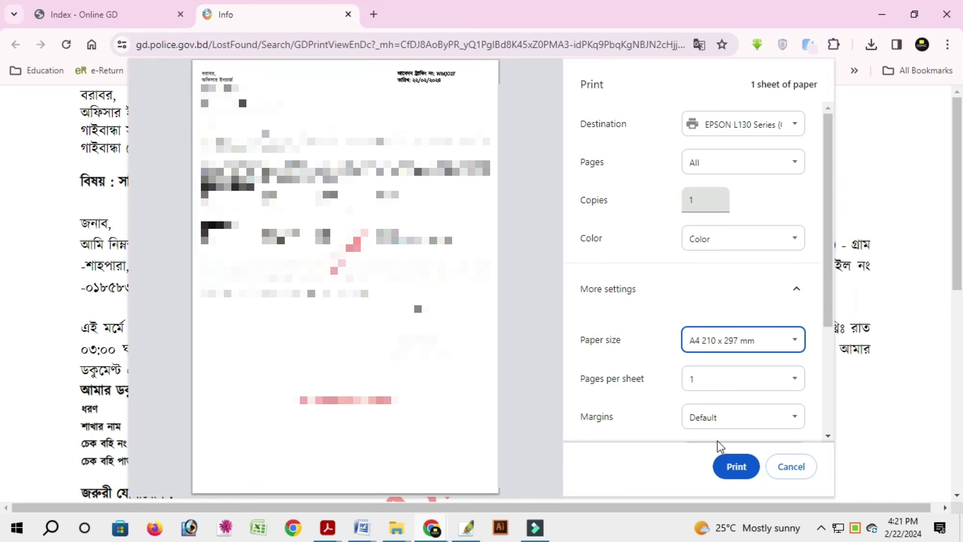
{"action": "left_click", "coordinate": [728, 467]}
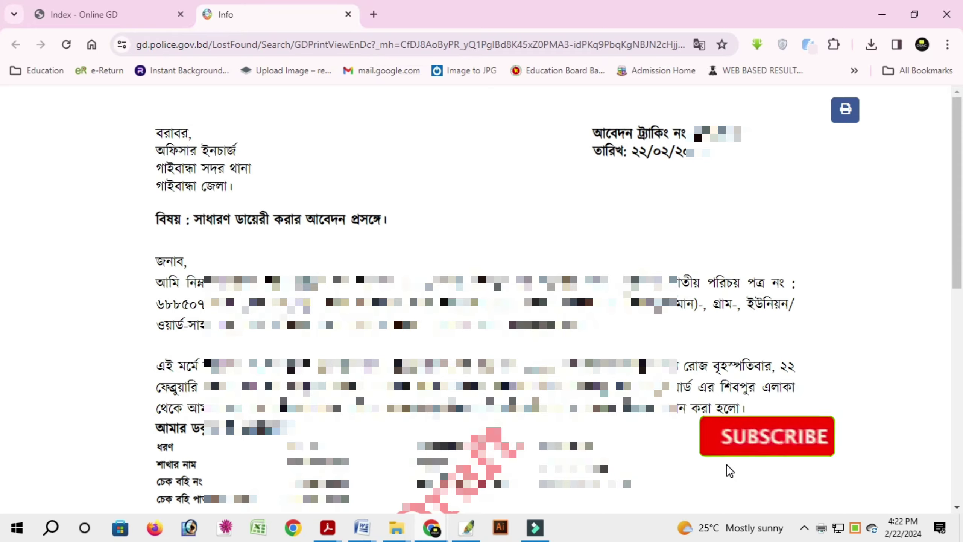
{"action": "left_click", "coordinate": [883, 15]}
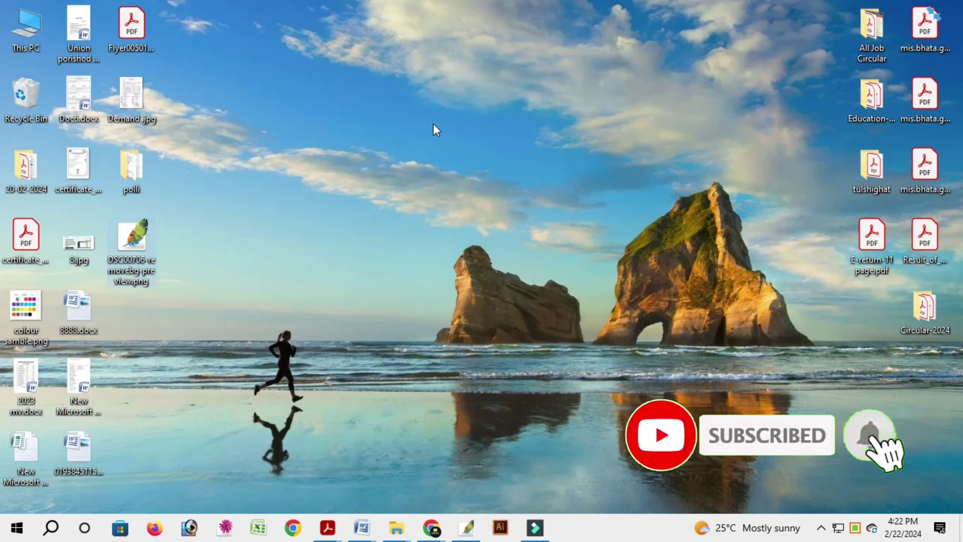